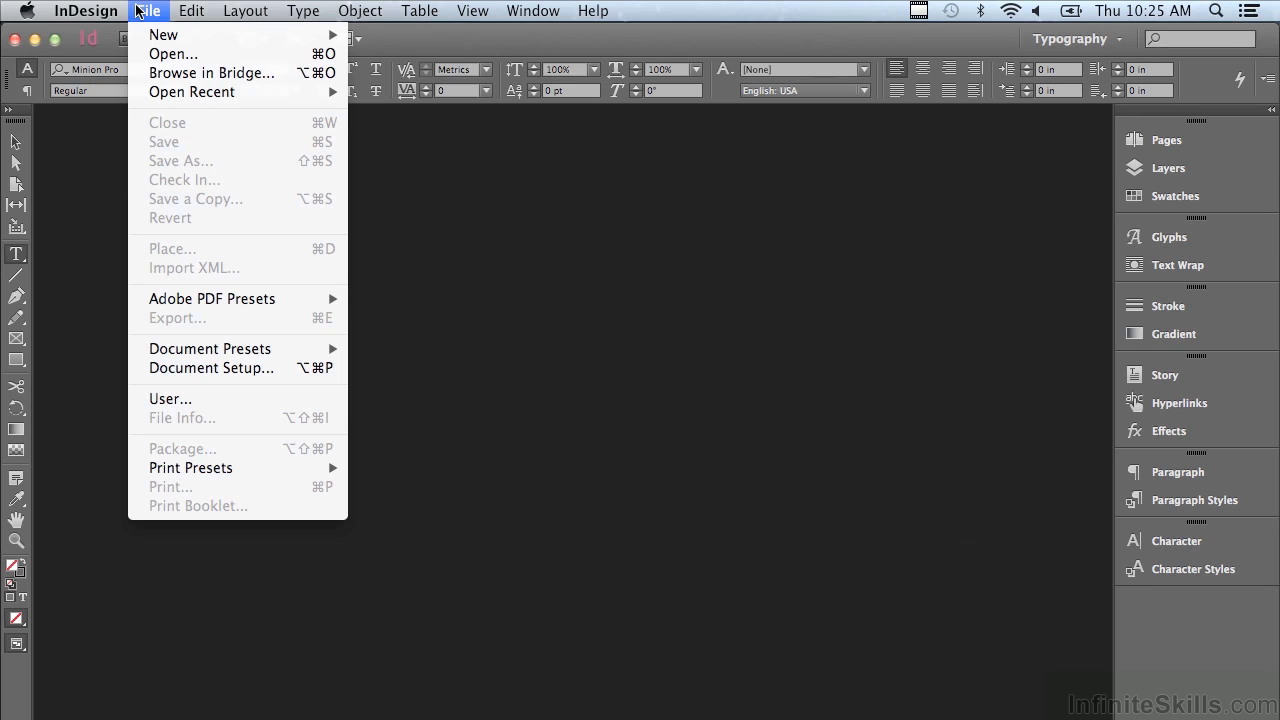
Open Impossible Objects.indd from the Chapter 4 working files
{"action": "left_click", "coordinate": [160, 55]}
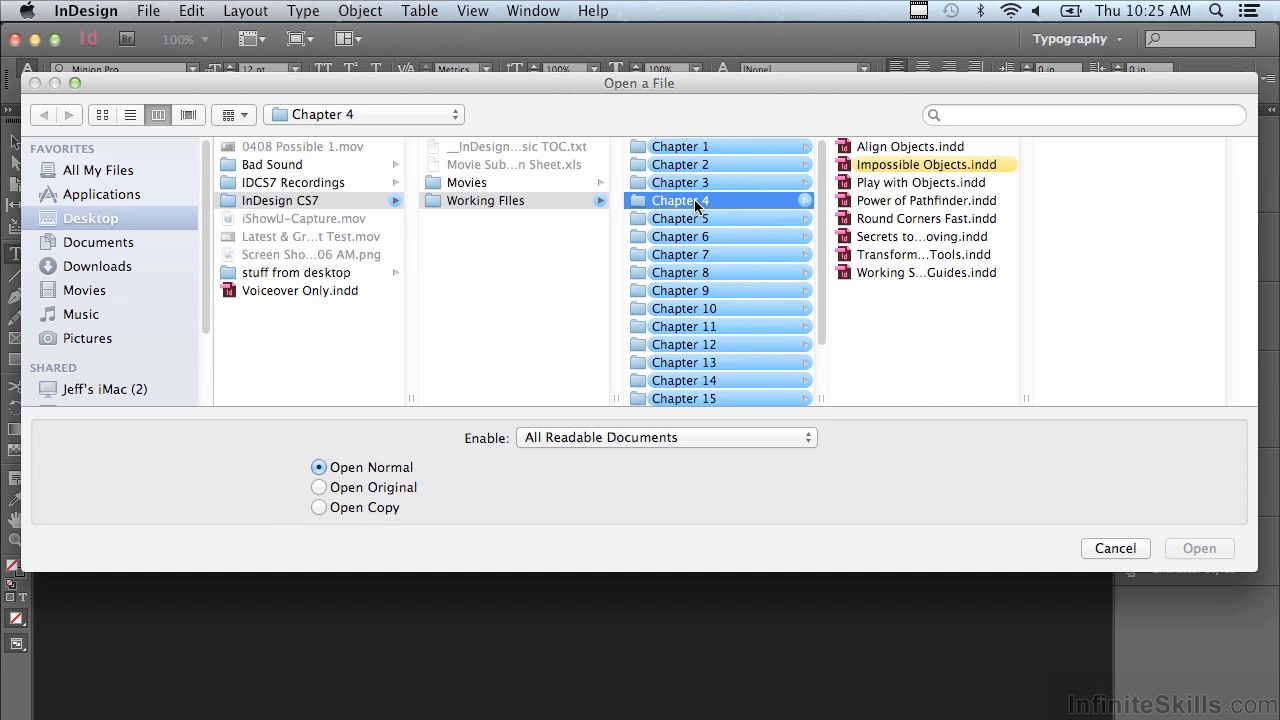
{"action": "left_click", "coordinate": [886, 167]}
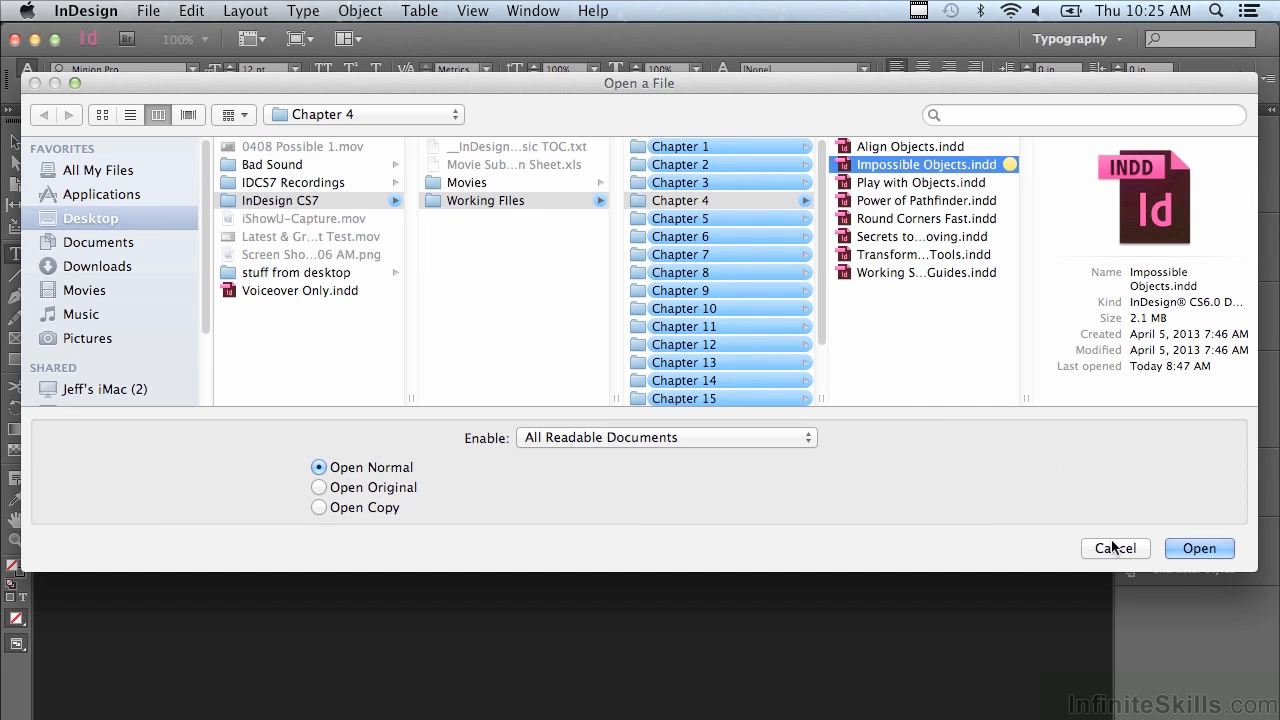
{"action": "left_click", "coordinate": [1173, 548]}
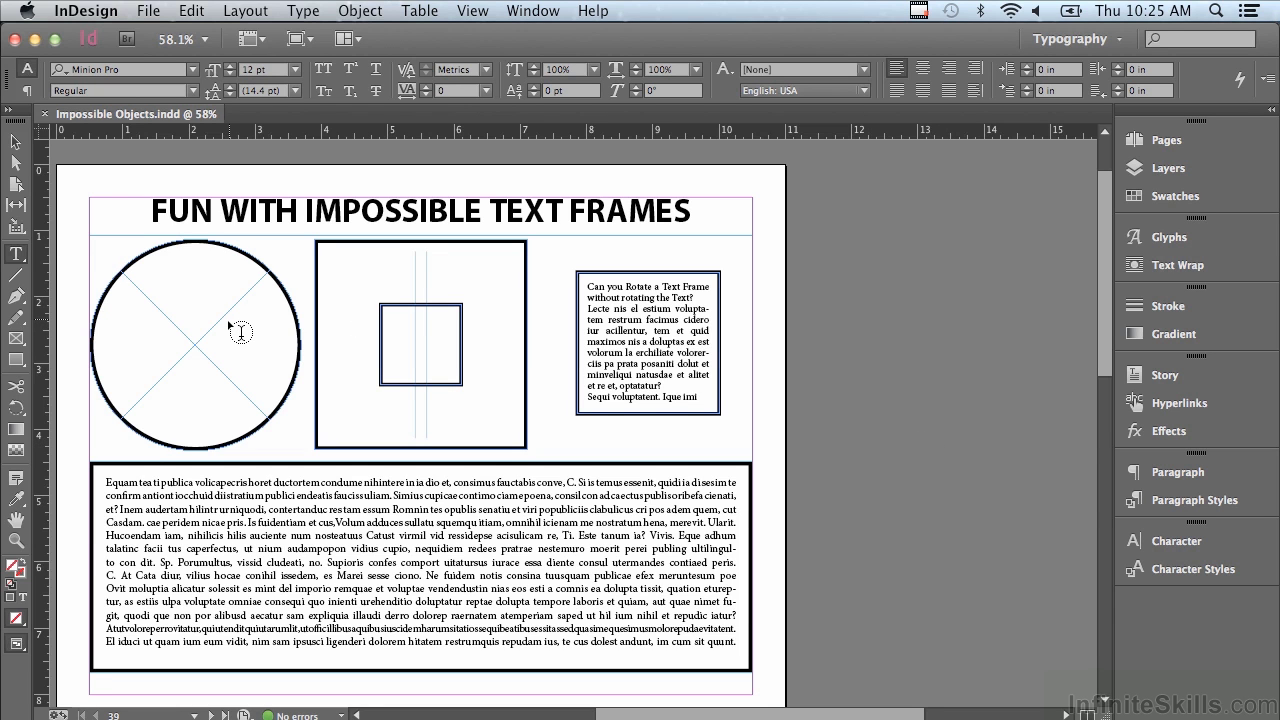
Change the empty circle frame's content type to Text through Object > Content
{"action": "left_click", "coordinate": [16, 146]}
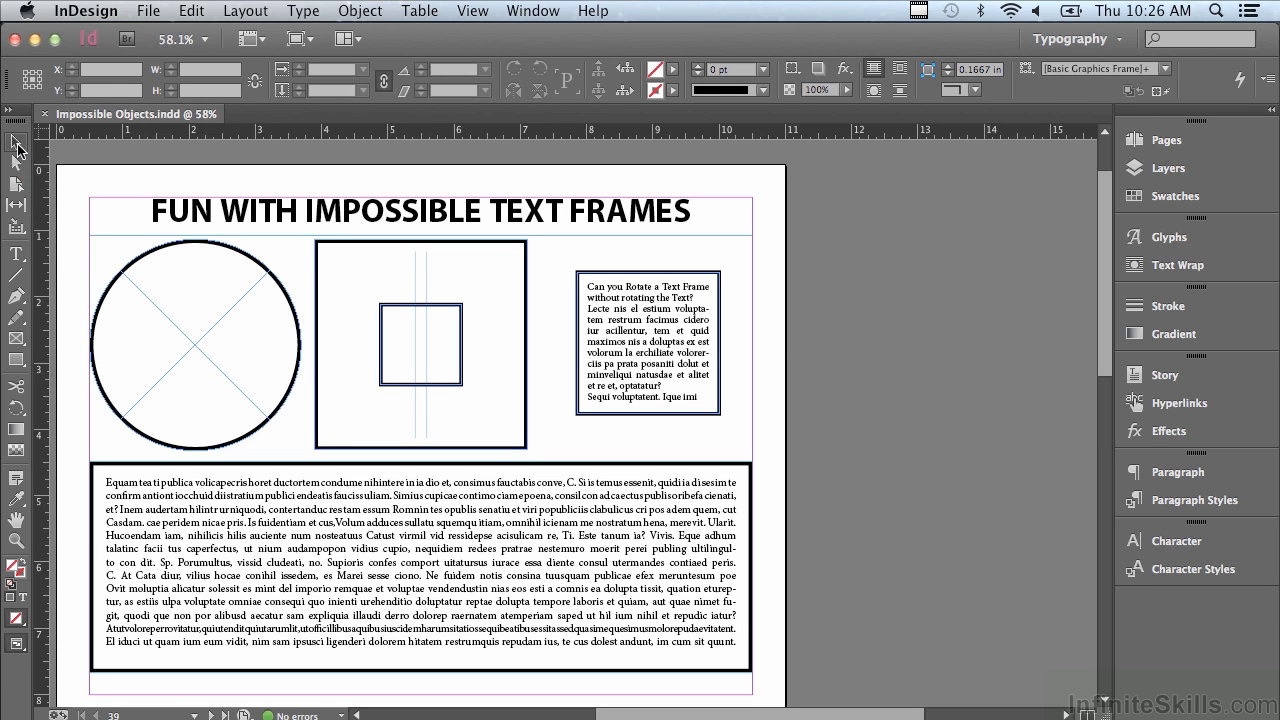
{"action": "left_click", "coordinate": [136, 258]}
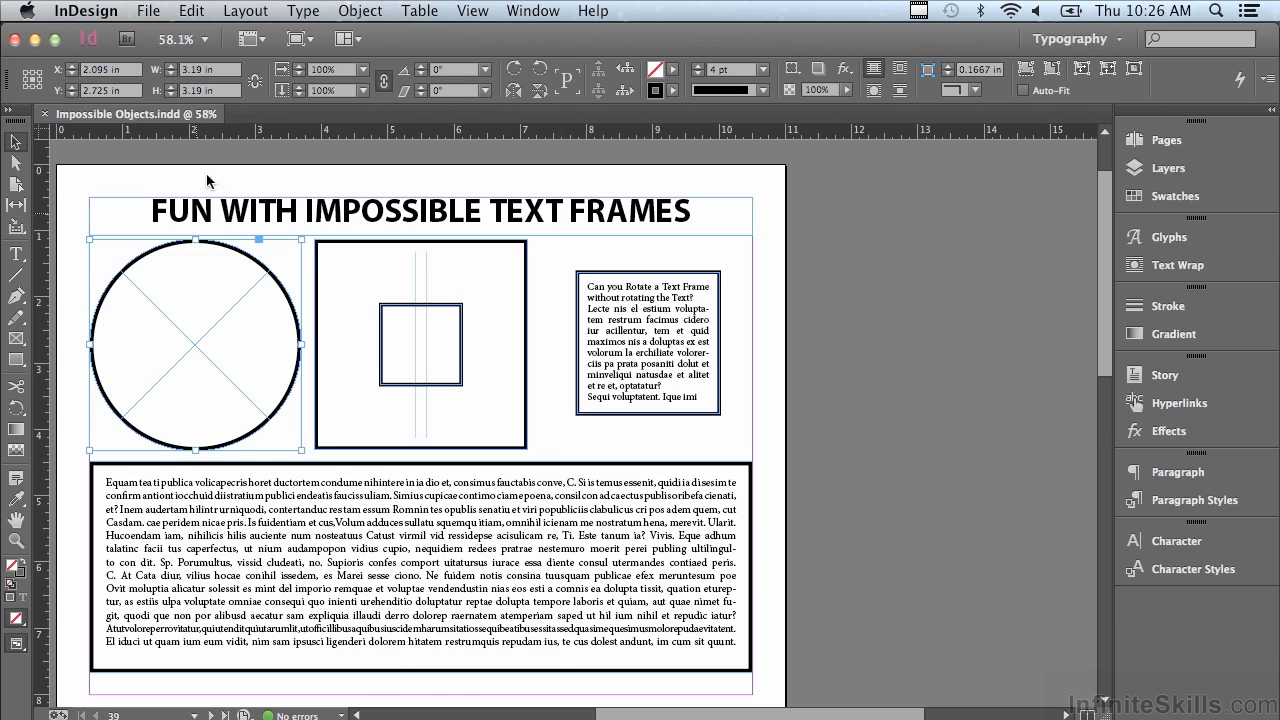
{"action": "left_click", "coordinate": [378, 12]}
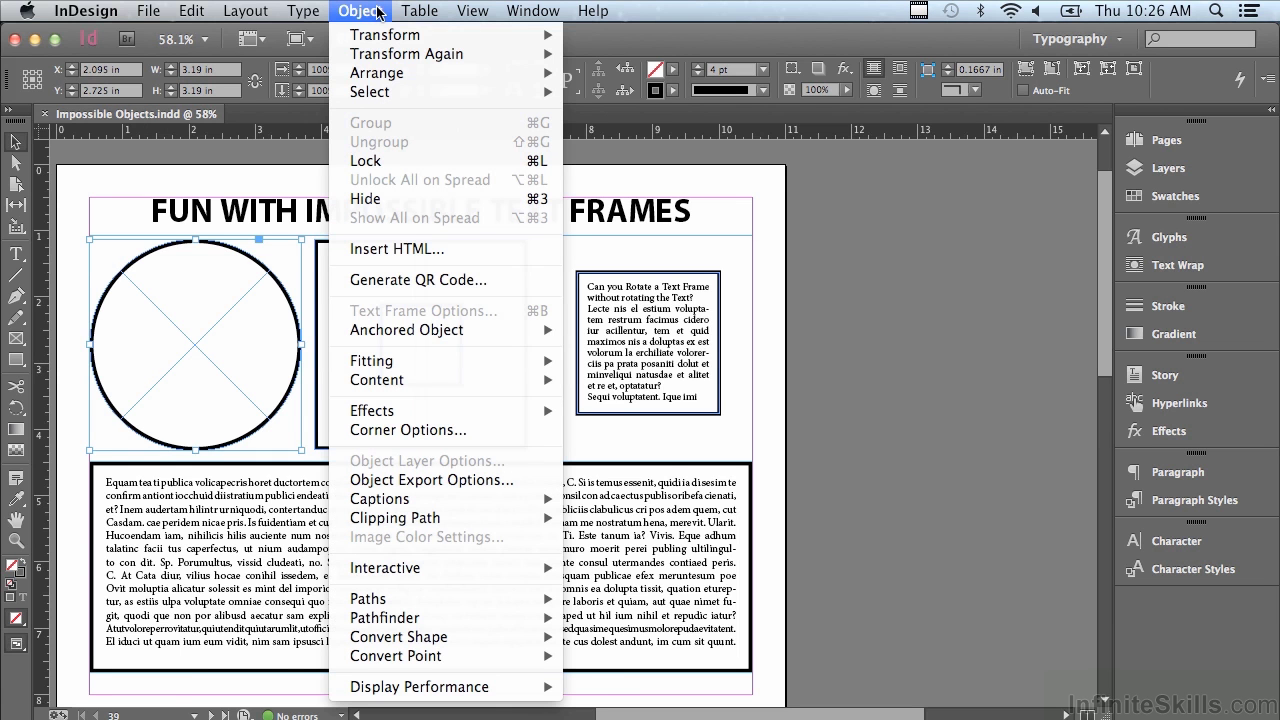
{"action": "mouse_move", "coordinate": [405, 378]}
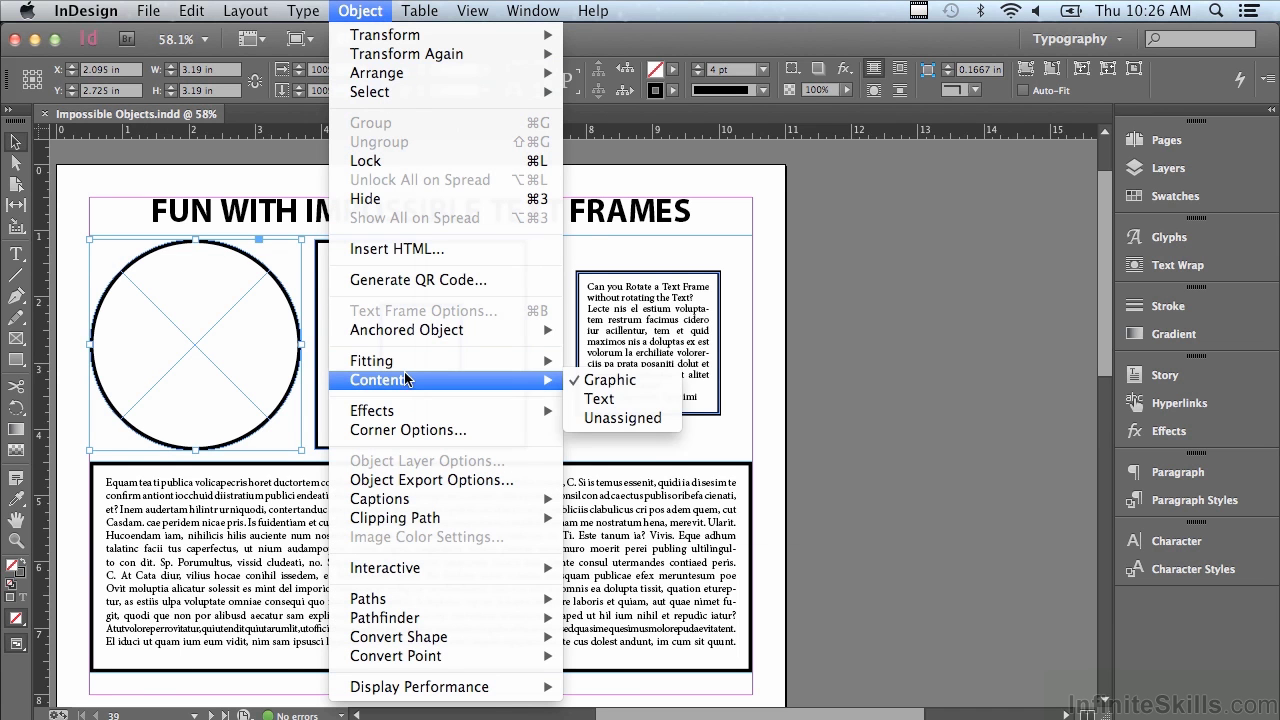
{"action": "left_click", "coordinate": [566, 400]}
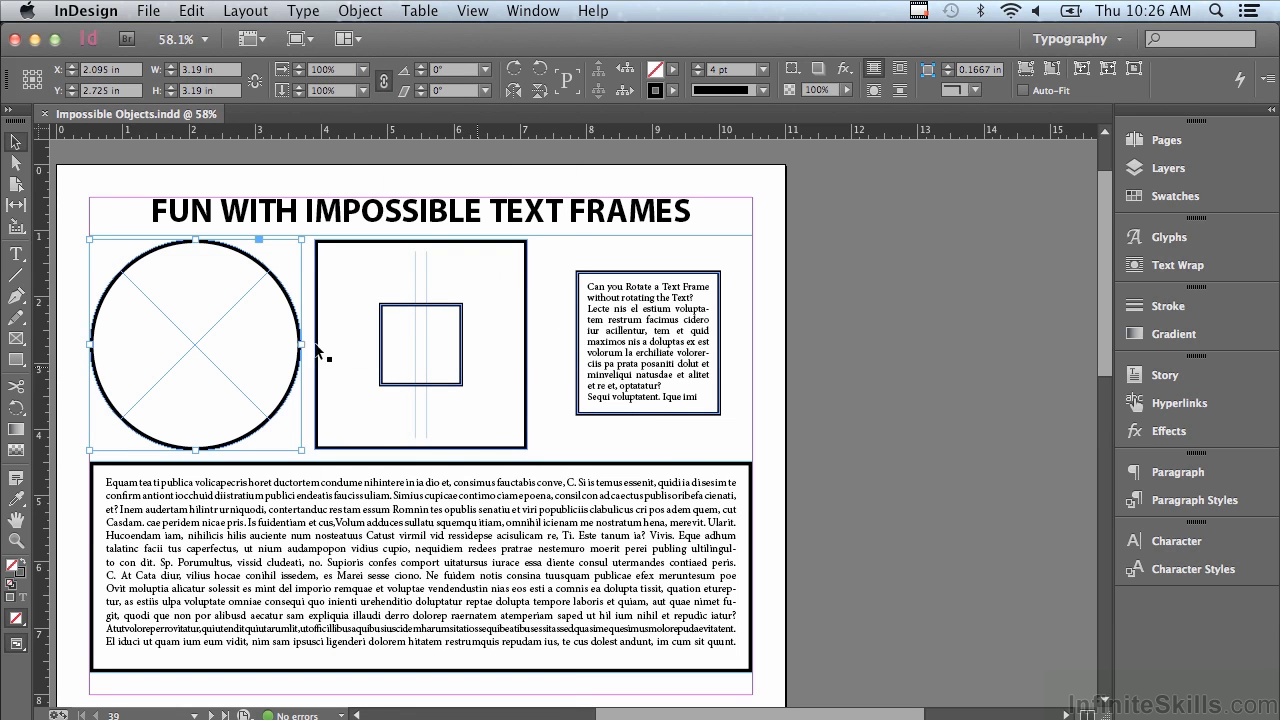
{"action": "left_click", "coordinate": [16, 258]}
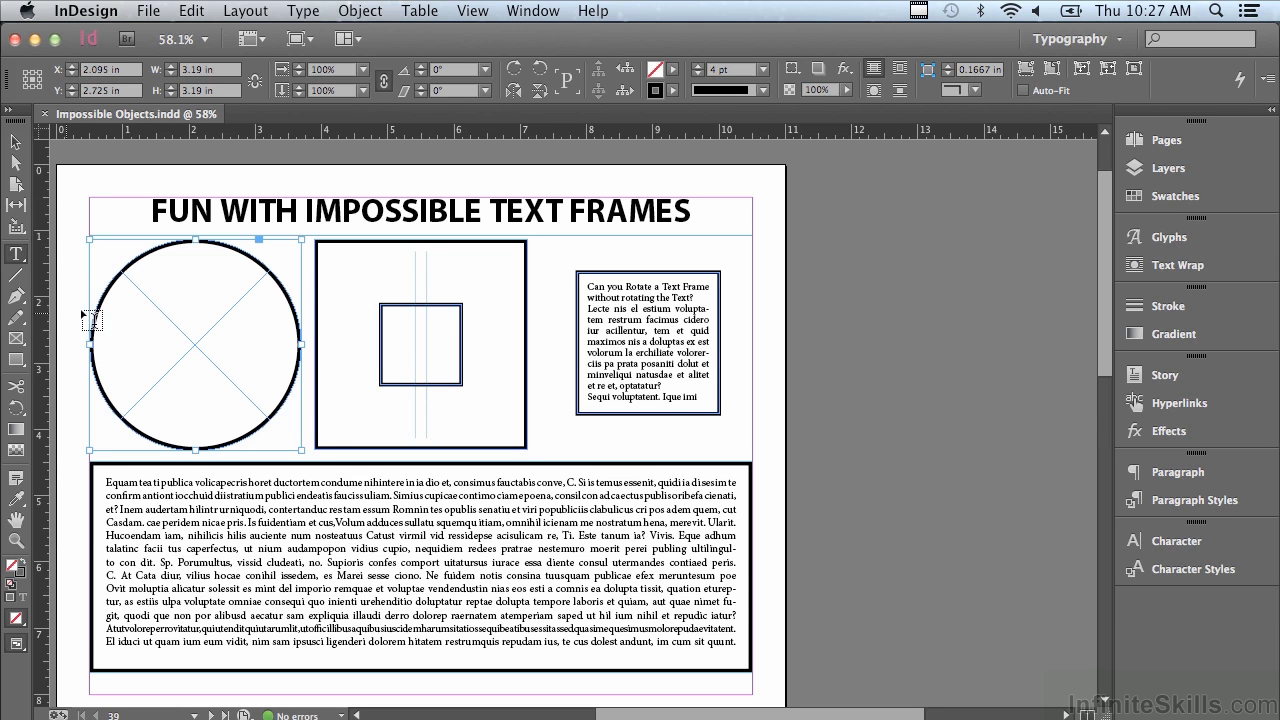
Put a text cursor in the circle and fill it with placeholder text
{"action": "left_click", "coordinate": [192, 277]}
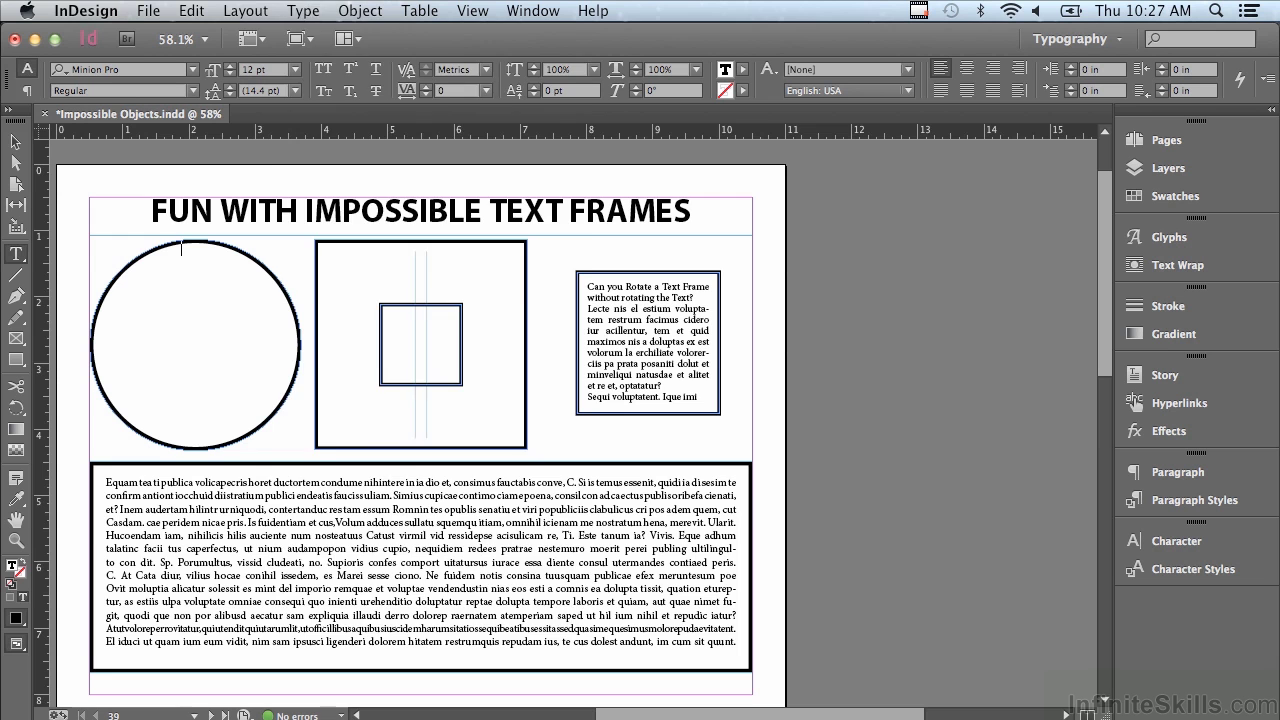
{"action": "left_click", "coordinate": [303, 12]}
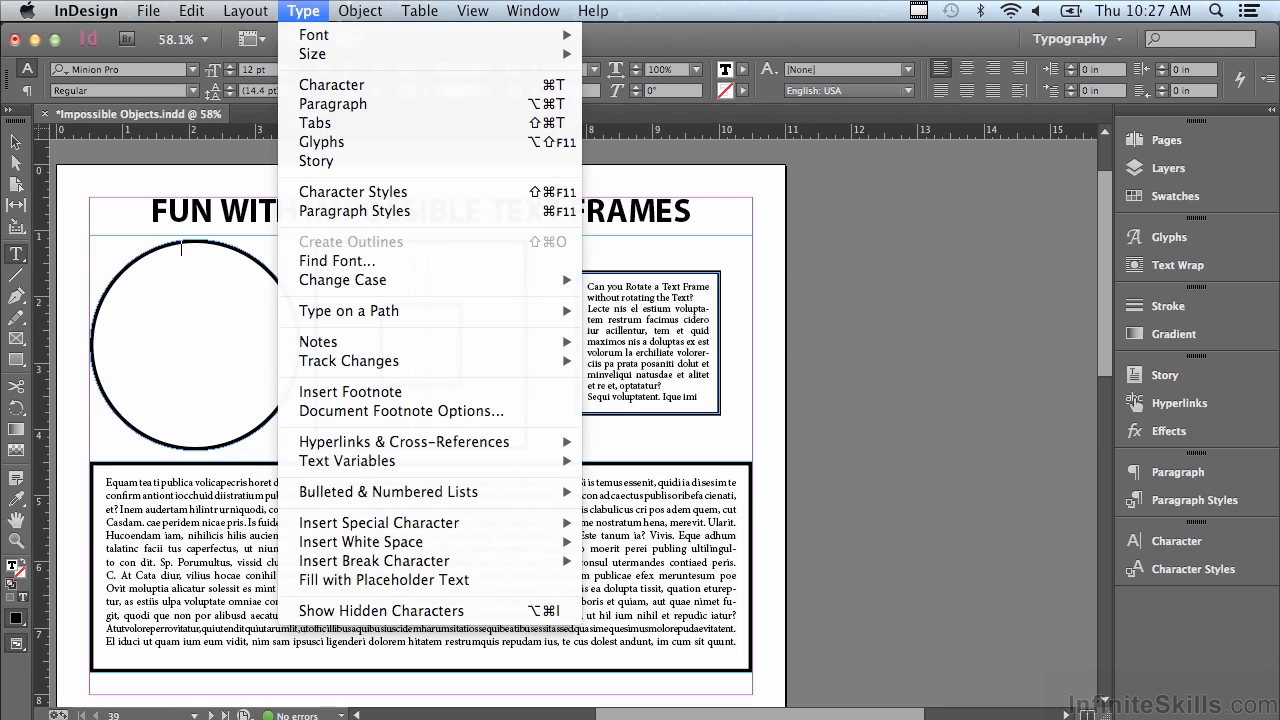
{"action": "left_click", "coordinate": [318, 582]}
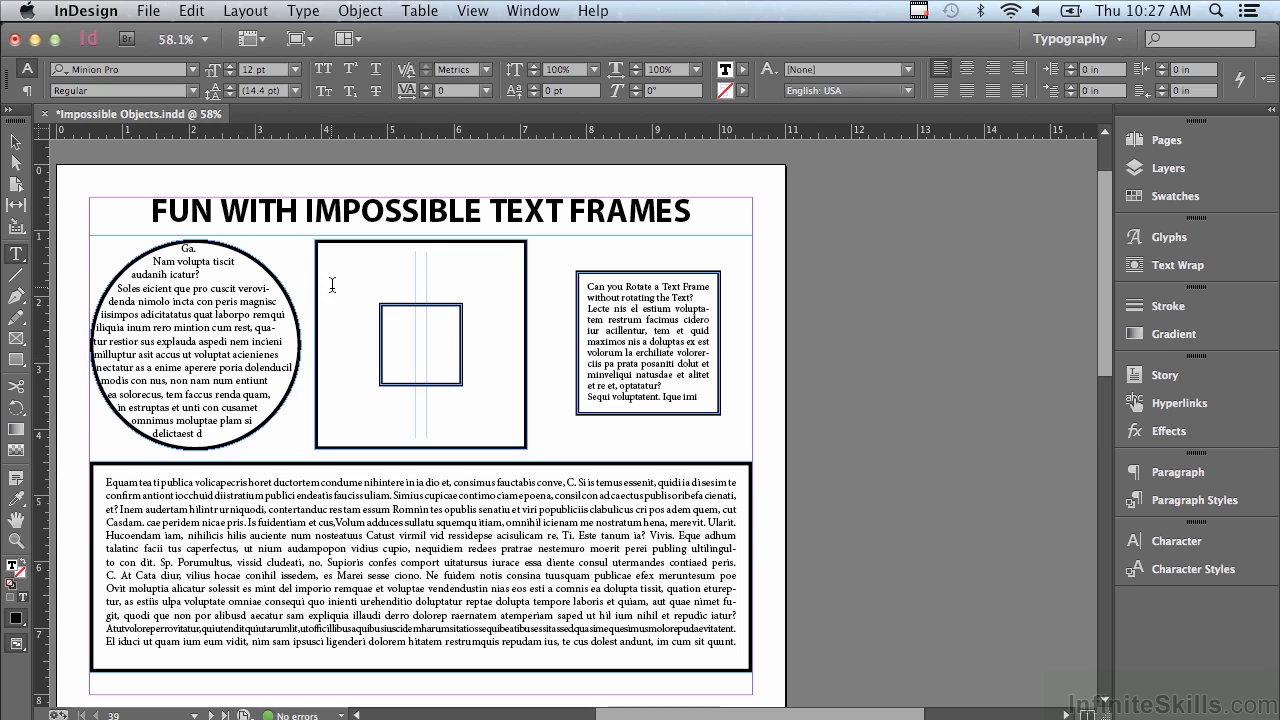
{"action": "left_click", "coordinate": [17, 146]}
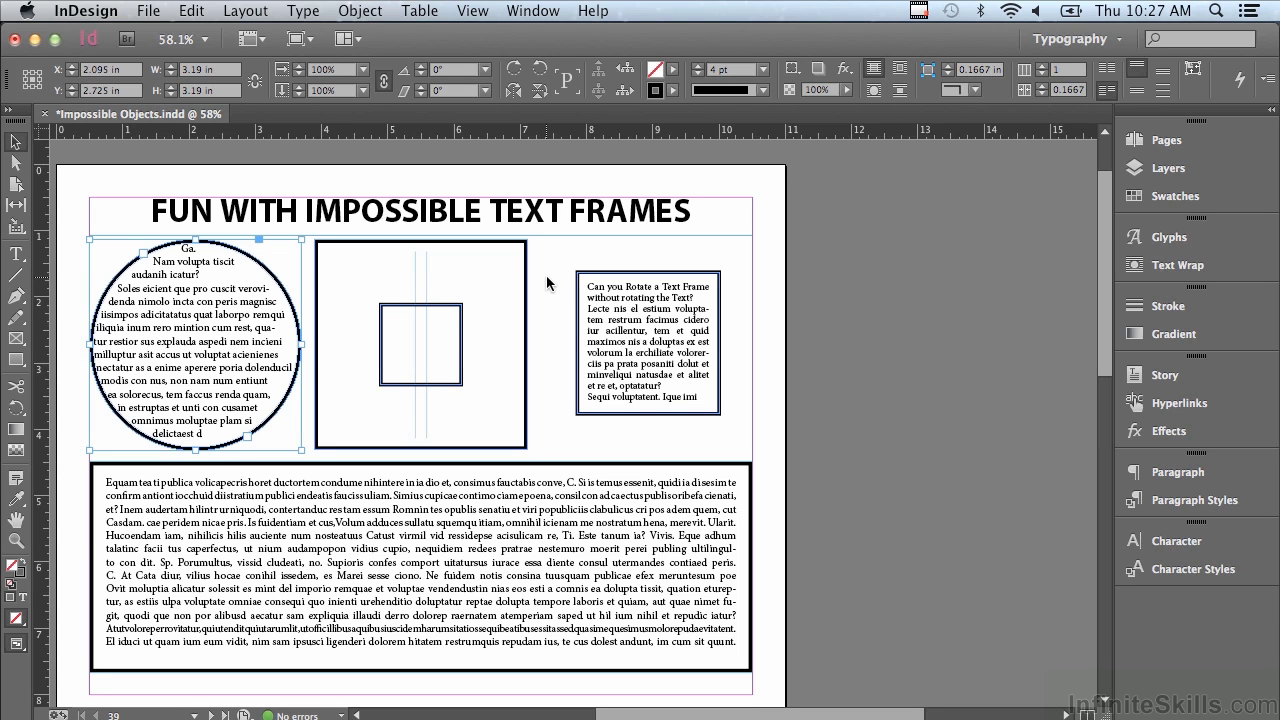
Select both nested square frames and merge them with Make Compound Path
{"action": "left_click_drag", "start_coordinate": [546, 277], "coordinate": [407, 376]}
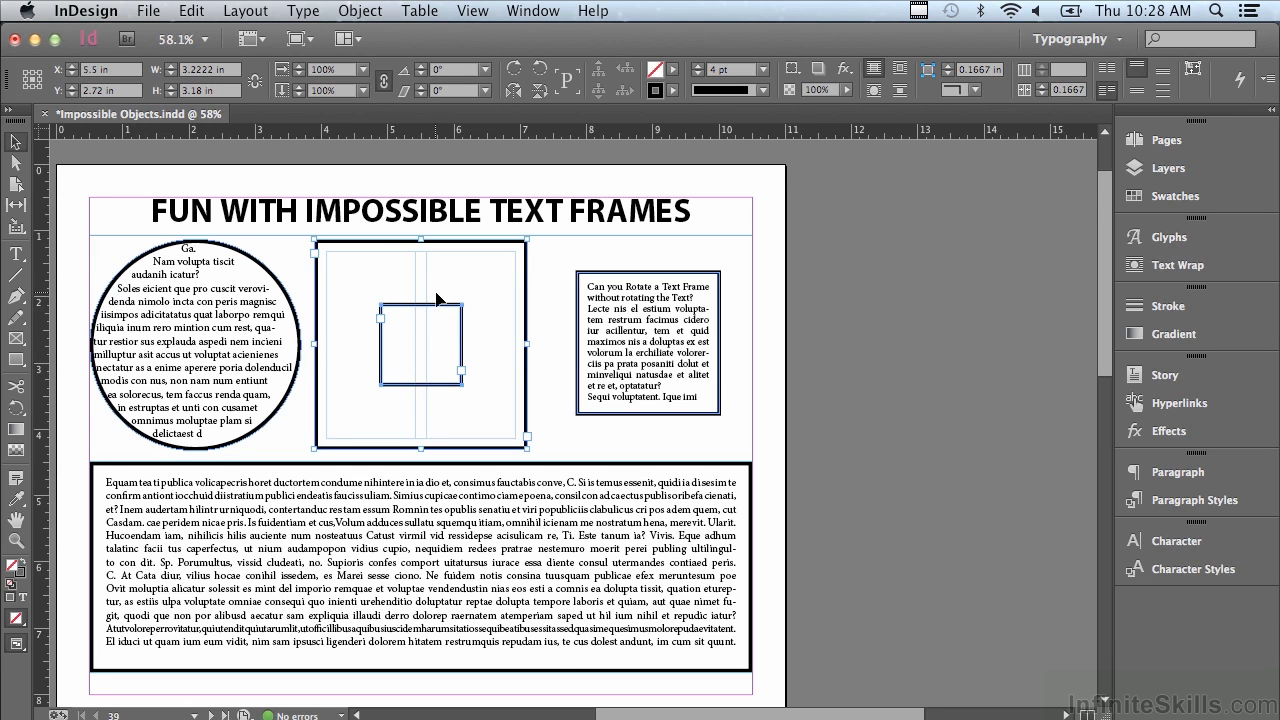
{"action": "left_click", "coordinate": [361, 11]}
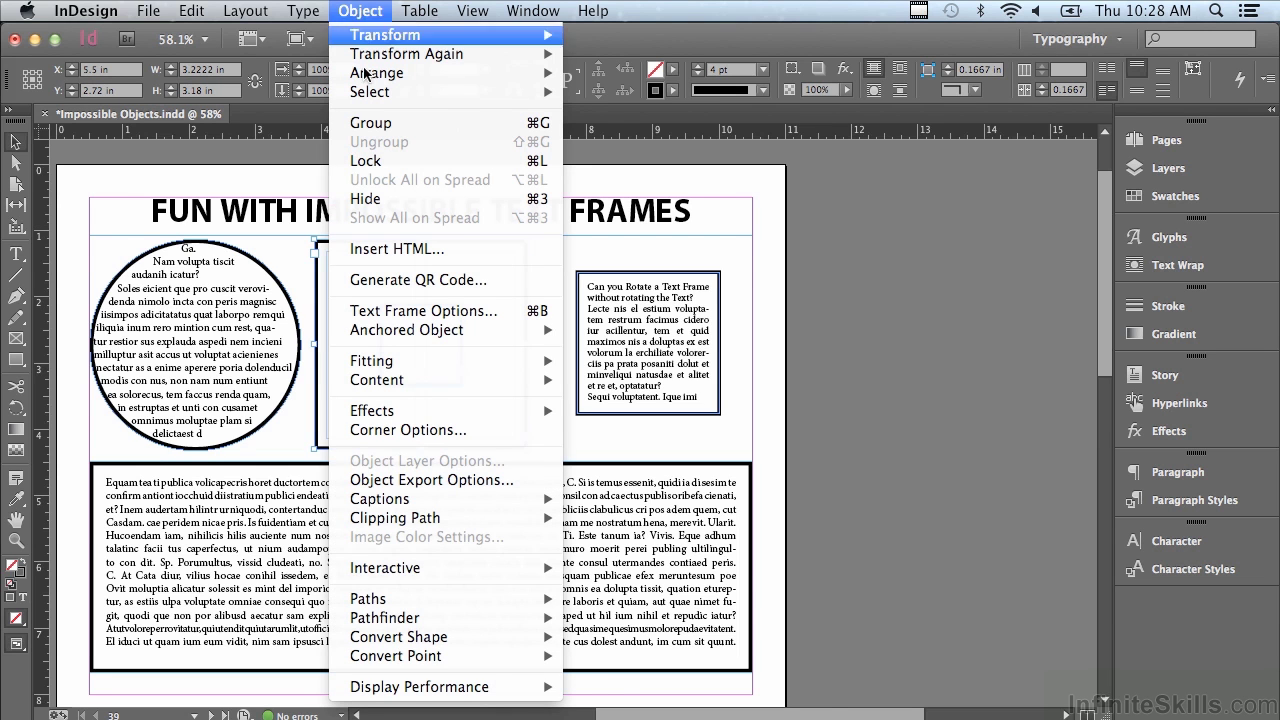
{"action": "mouse_move", "coordinate": [405, 600]}
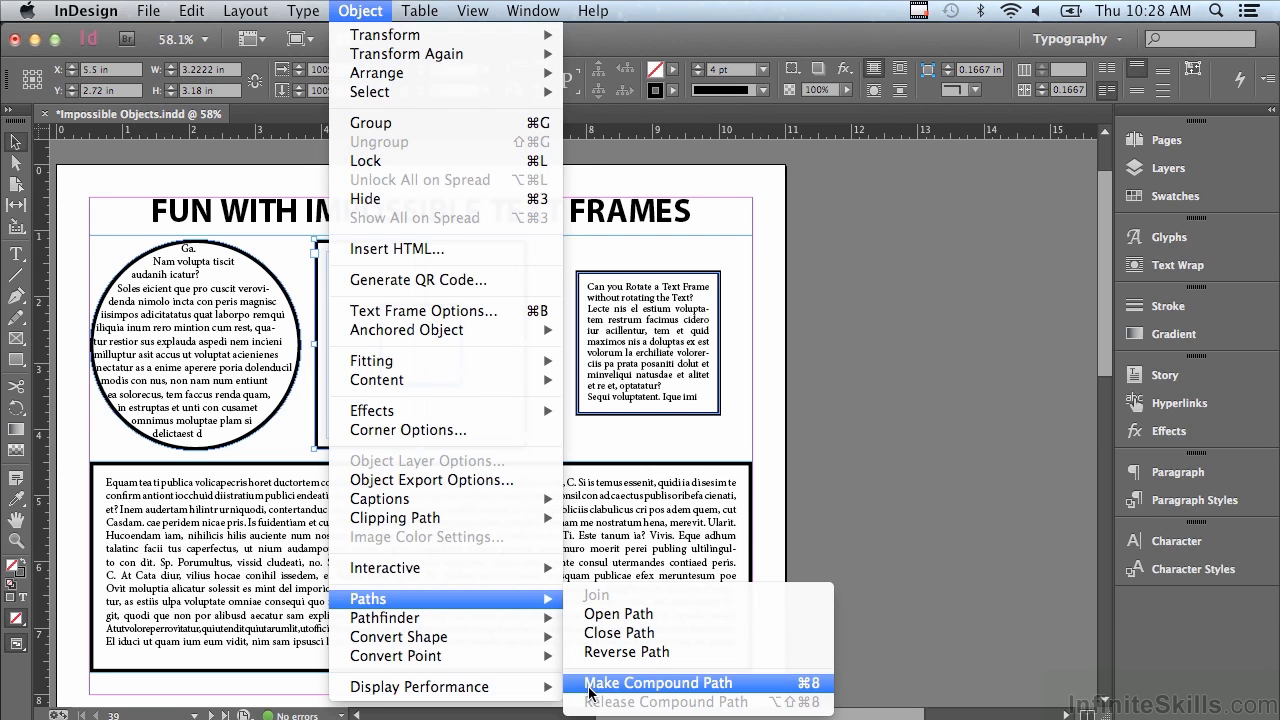
{"action": "left_click", "coordinate": [589, 686]}
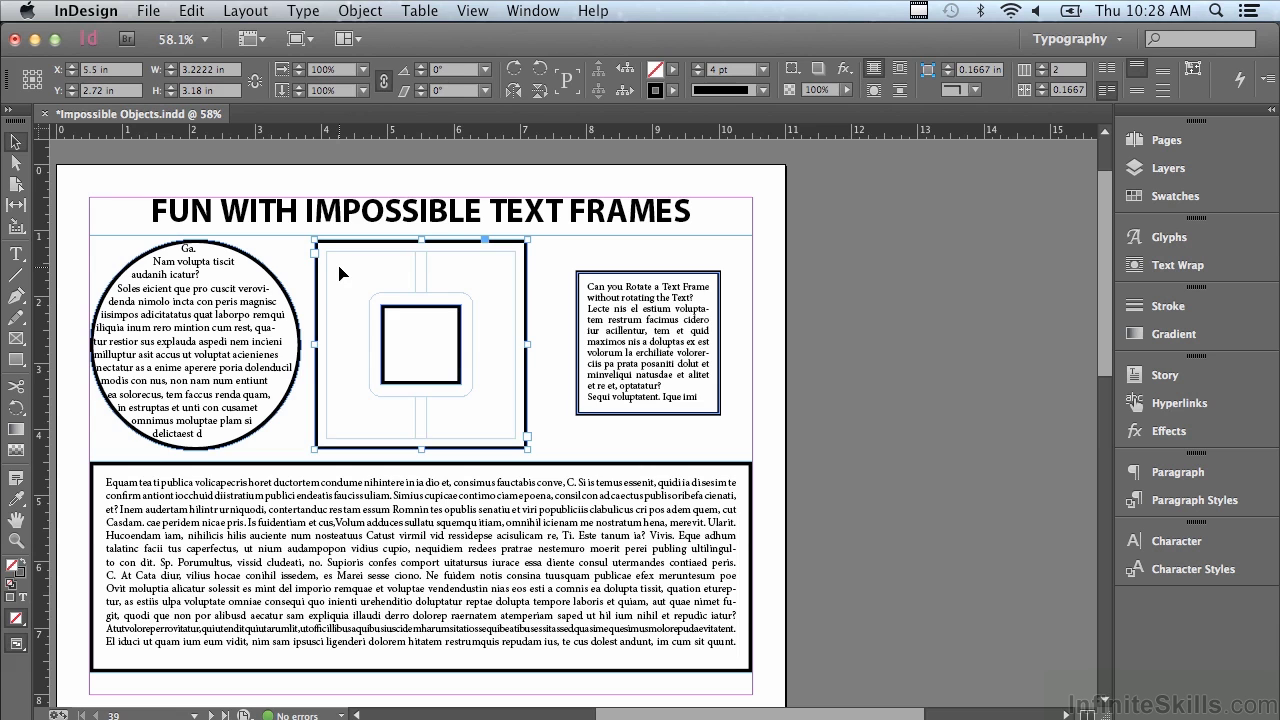
Fill the compound square frame with placeholder text that wraps around the inner square
{"action": "key", "text": "t"}
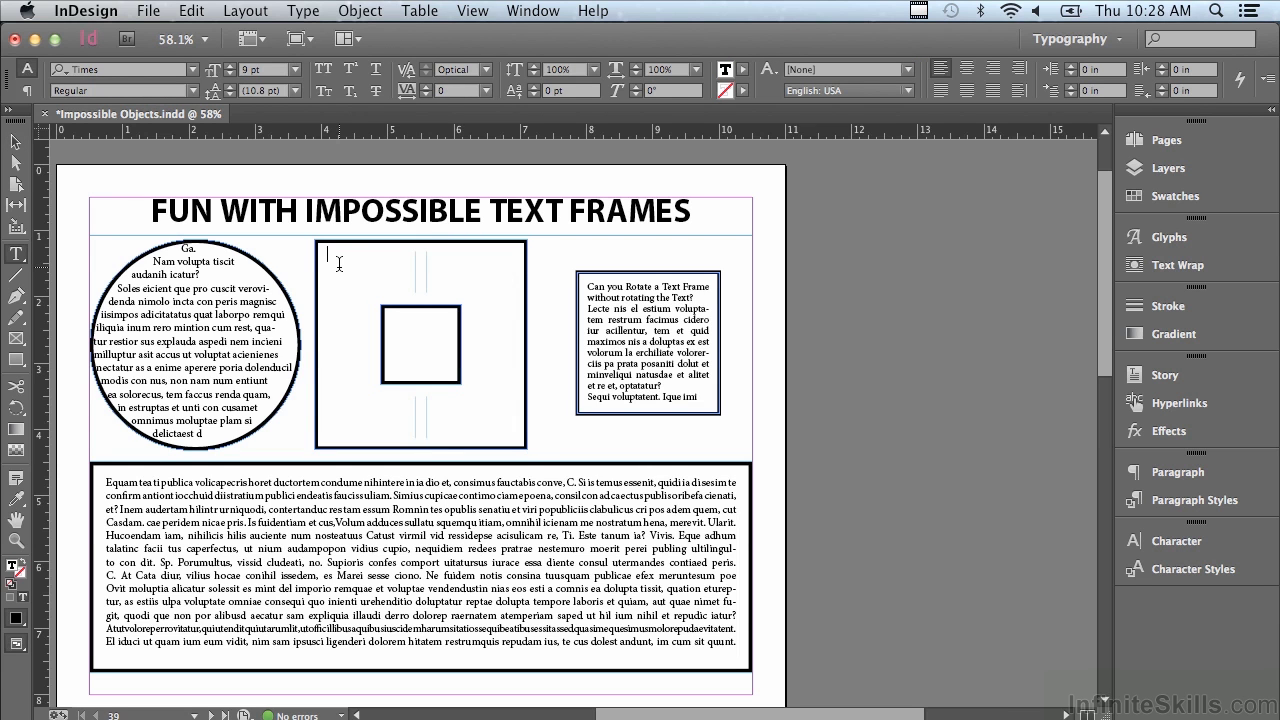
{"action": "left_click", "coordinate": [339, 263]}
{"action": "left_click", "coordinate": [302, 11]}
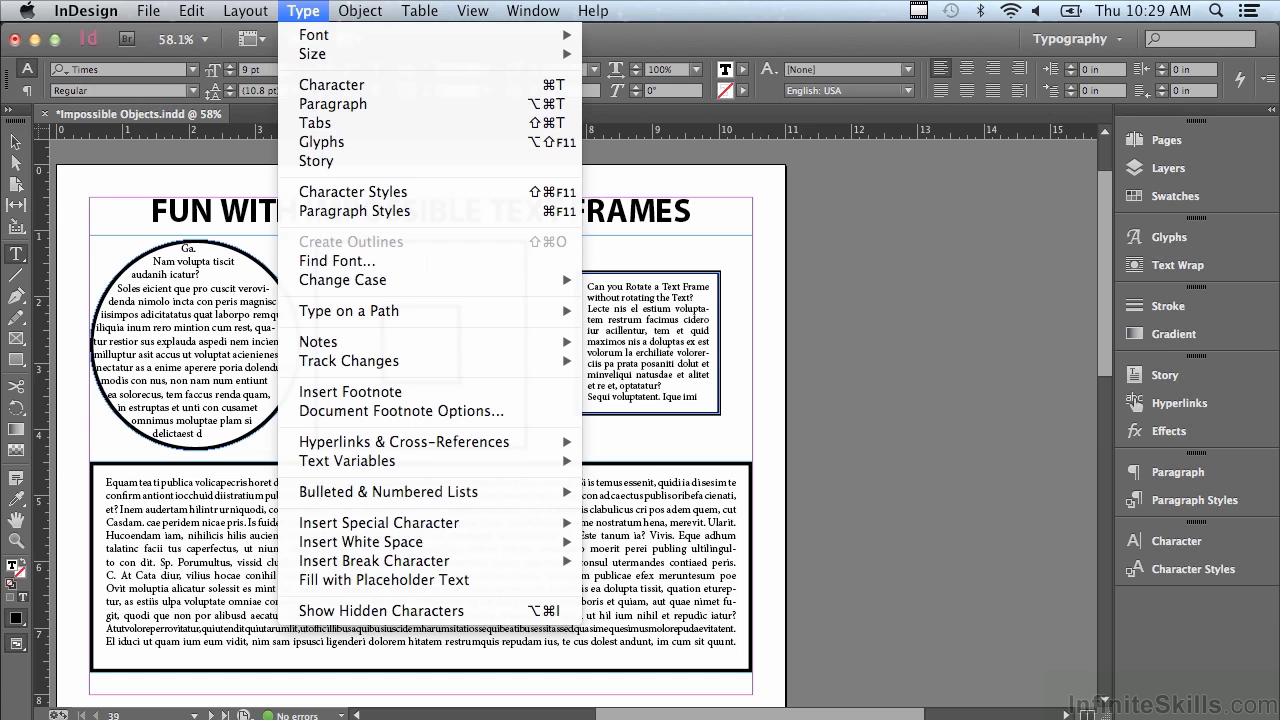
{"action": "left_click", "coordinate": [366, 583]}
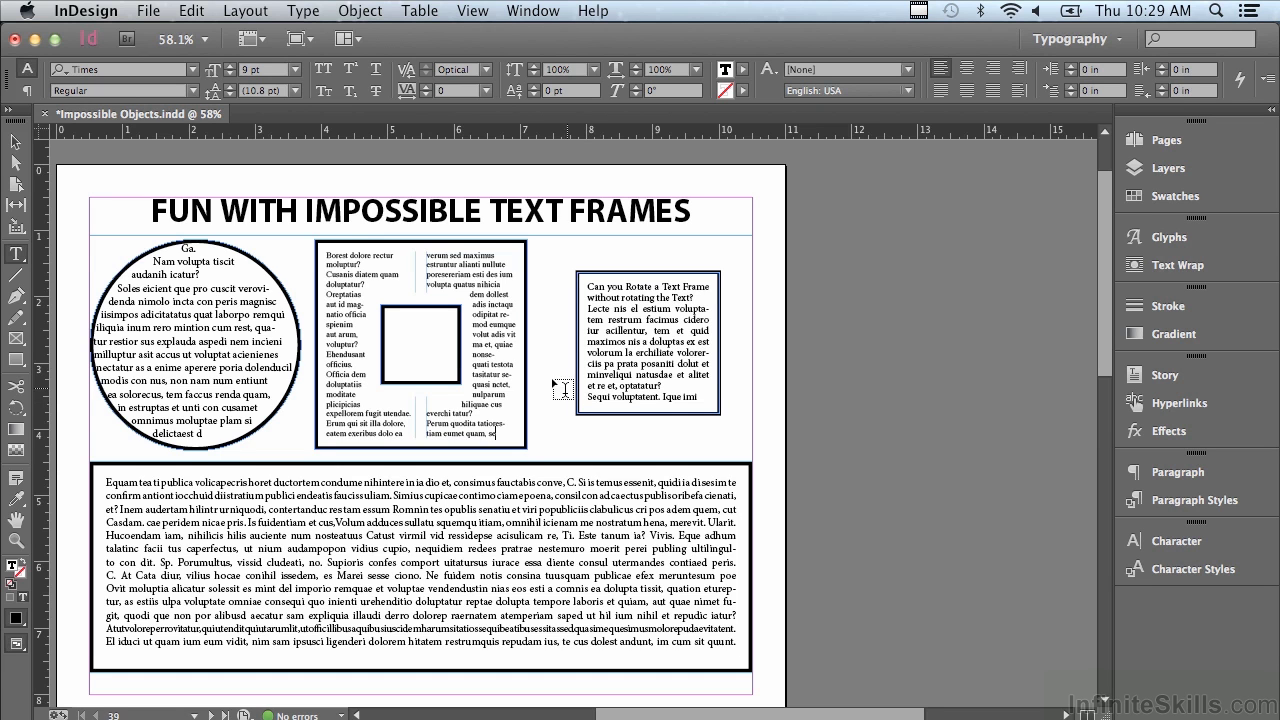
{"action": "left_click", "coordinate": [15, 168]}
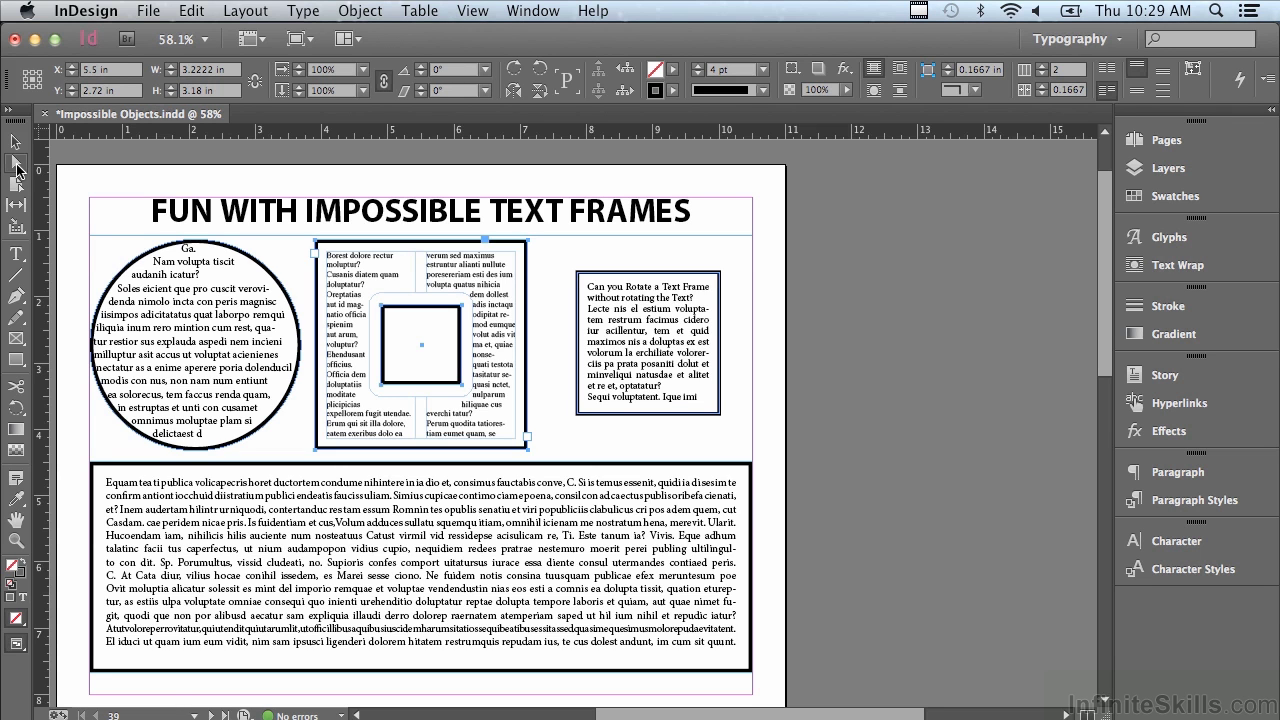
{"action": "left_click", "coordinate": [16, 166]}
{"action": "left_click", "coordinate": [721, 283]}
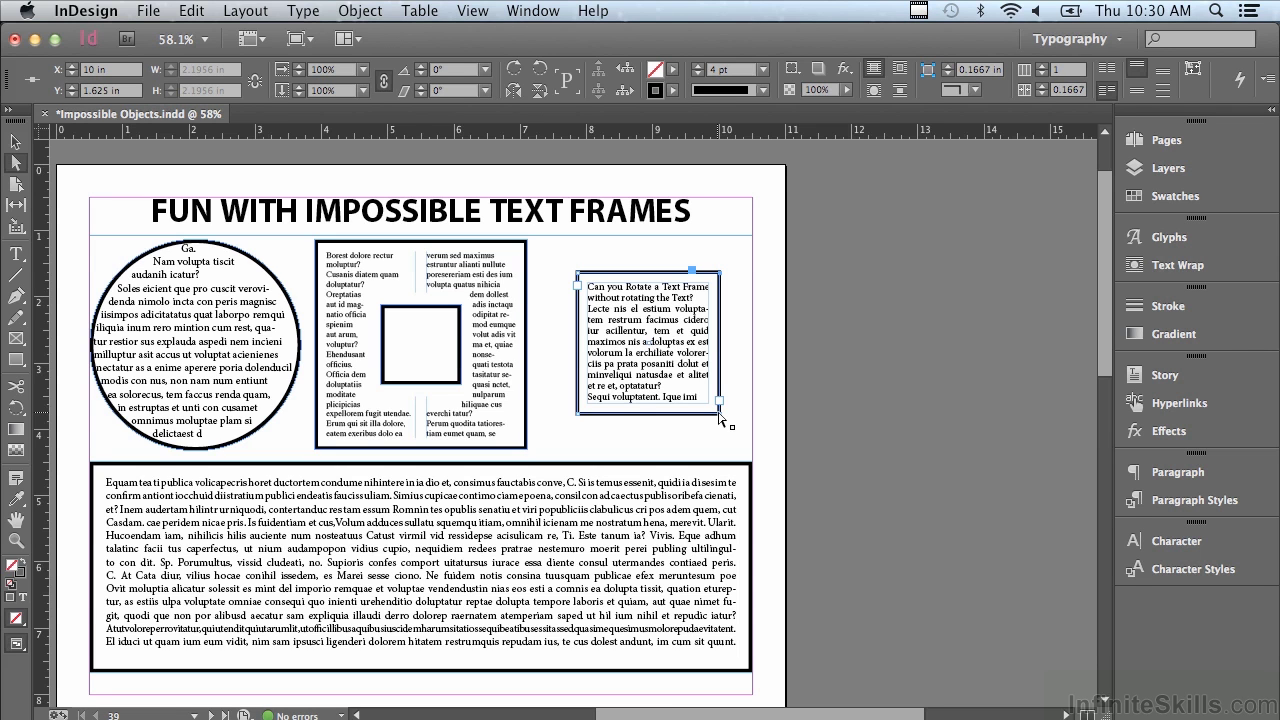
{"action": "left_click", "coordinate": [720, 420]}
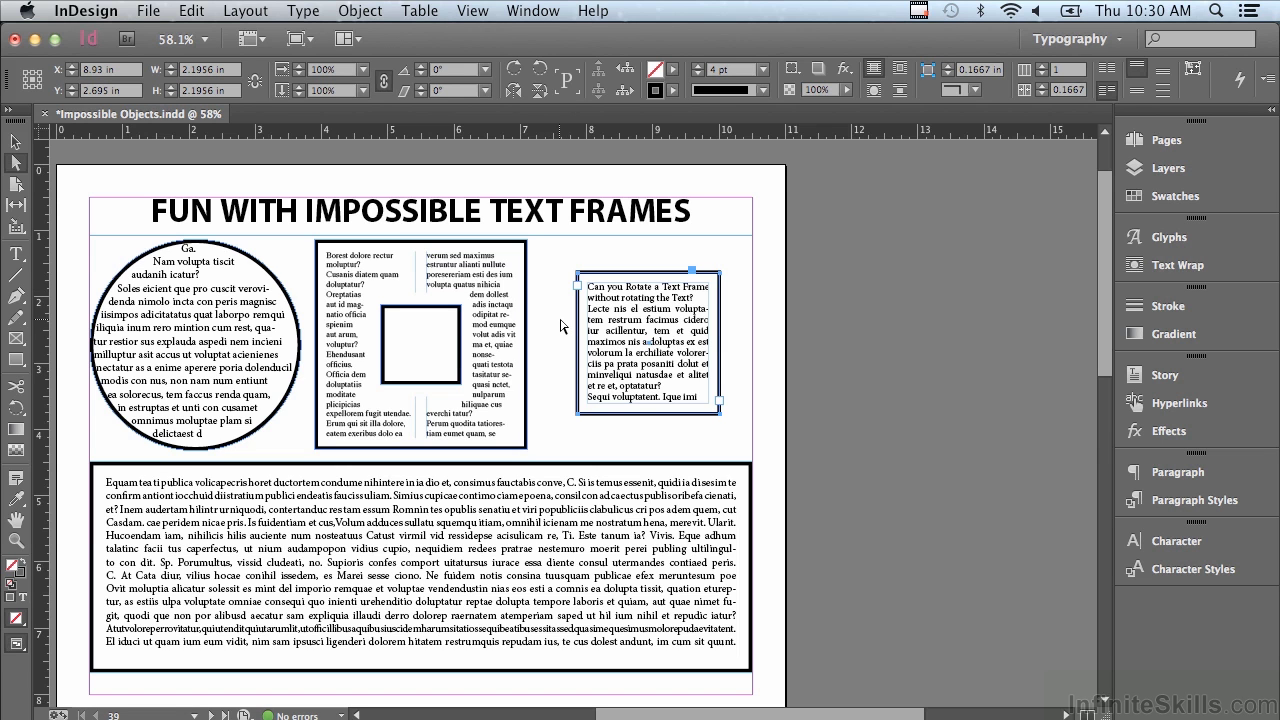
{"action": "key", "text": "r"}
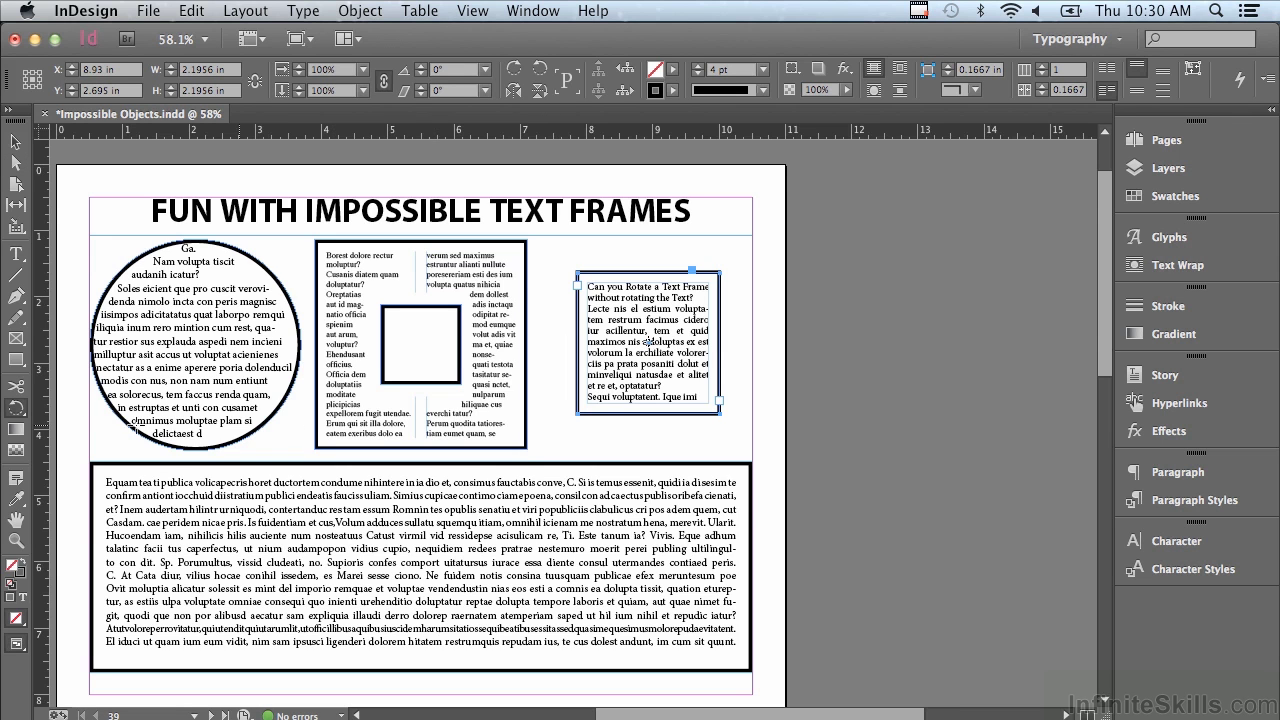
Rotate the right-hand frame 45° using the Rotate dialog
{"action": "double_click", "coordinate": [16, 410]}
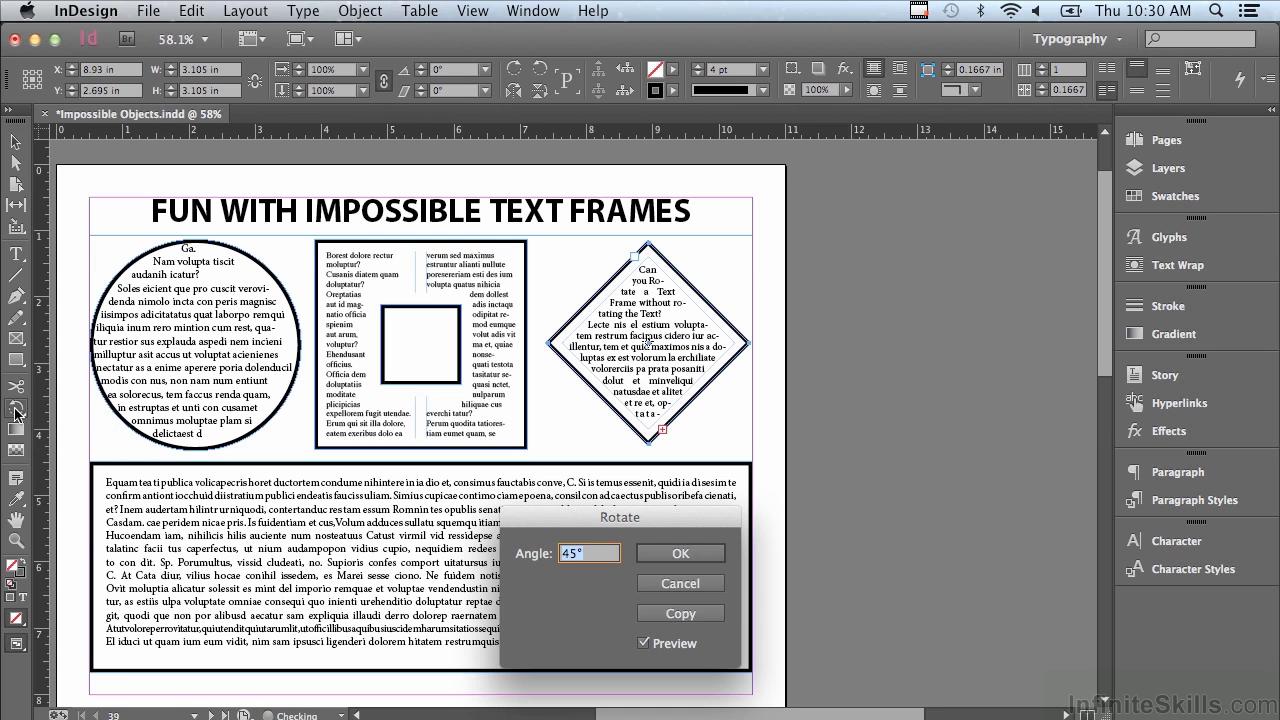
{"action": "left_click_drag", "start_coordinate": [520, 522], "coordinate": [435, 463]}
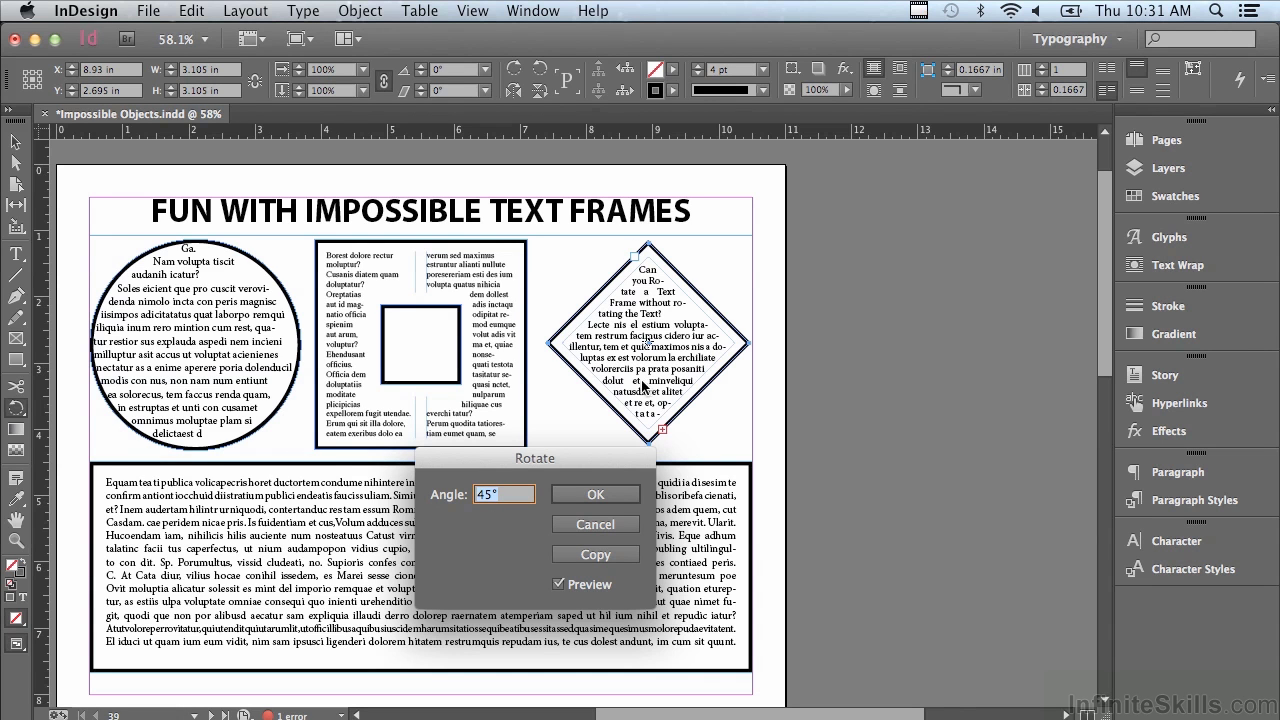
{"action": "left_click", "coordinate": [590, 494]}
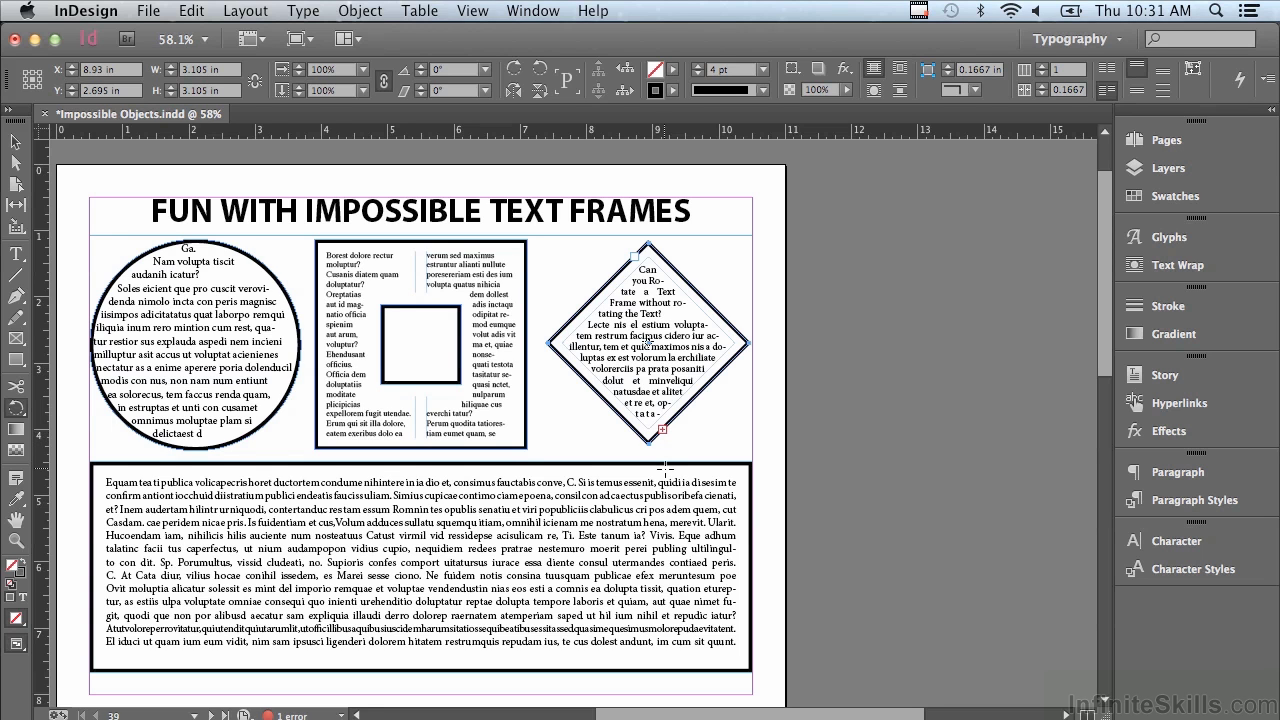
Align the bottom text frame's stroke to the outside, then scroll down to the two-photo page
{"action": "left_click", "coordinate": [15, 148]}
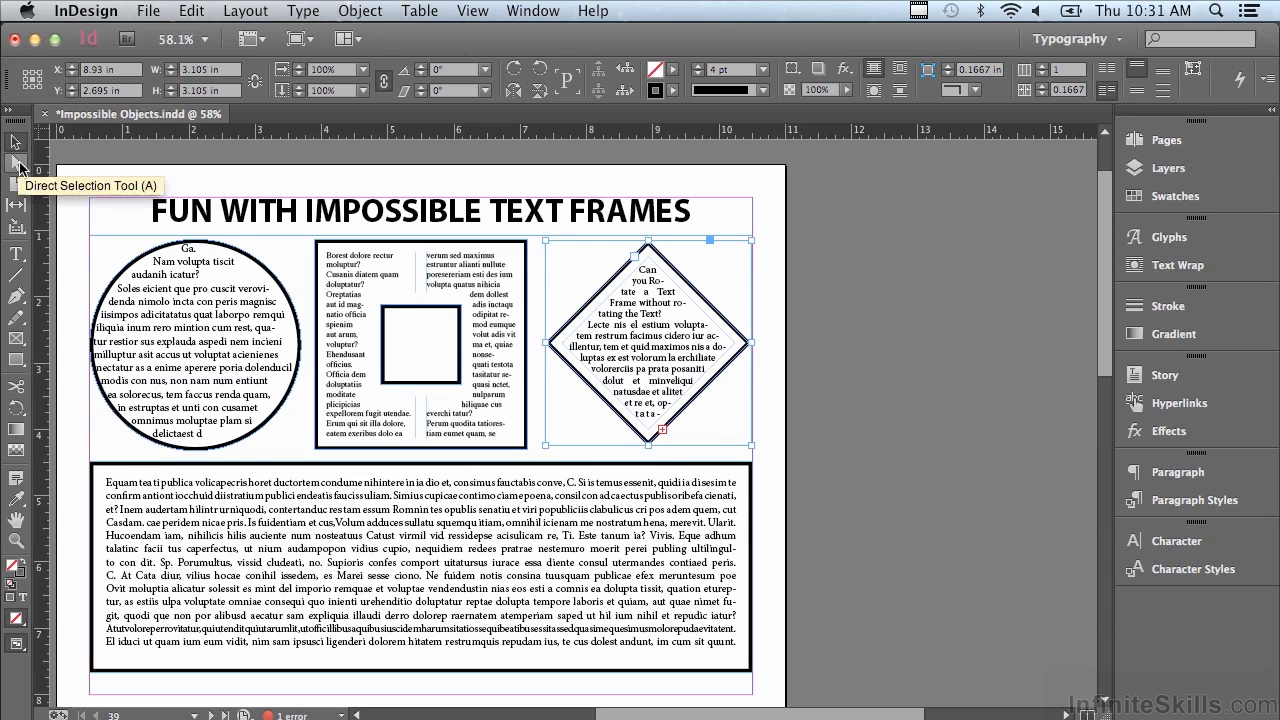
{"action": "left_click", "coordinate": [290, 514]}
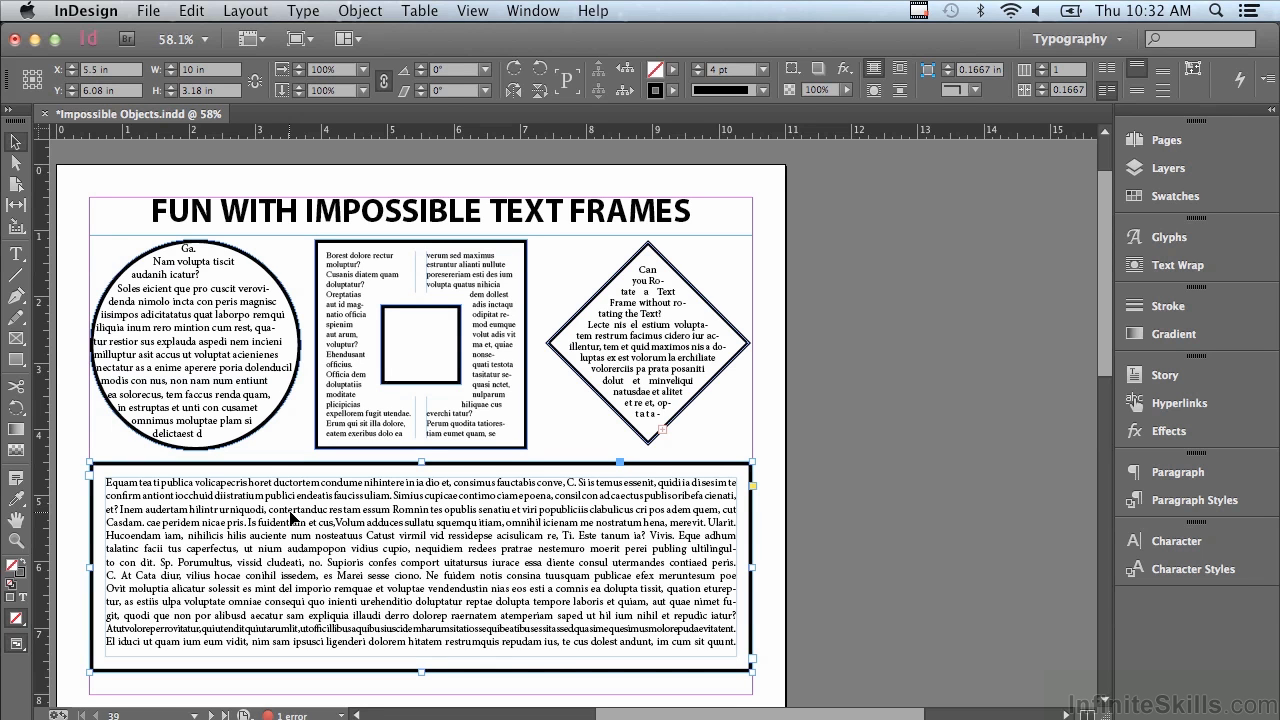
{"action": "left_click", "coordinate": [14, 166]}
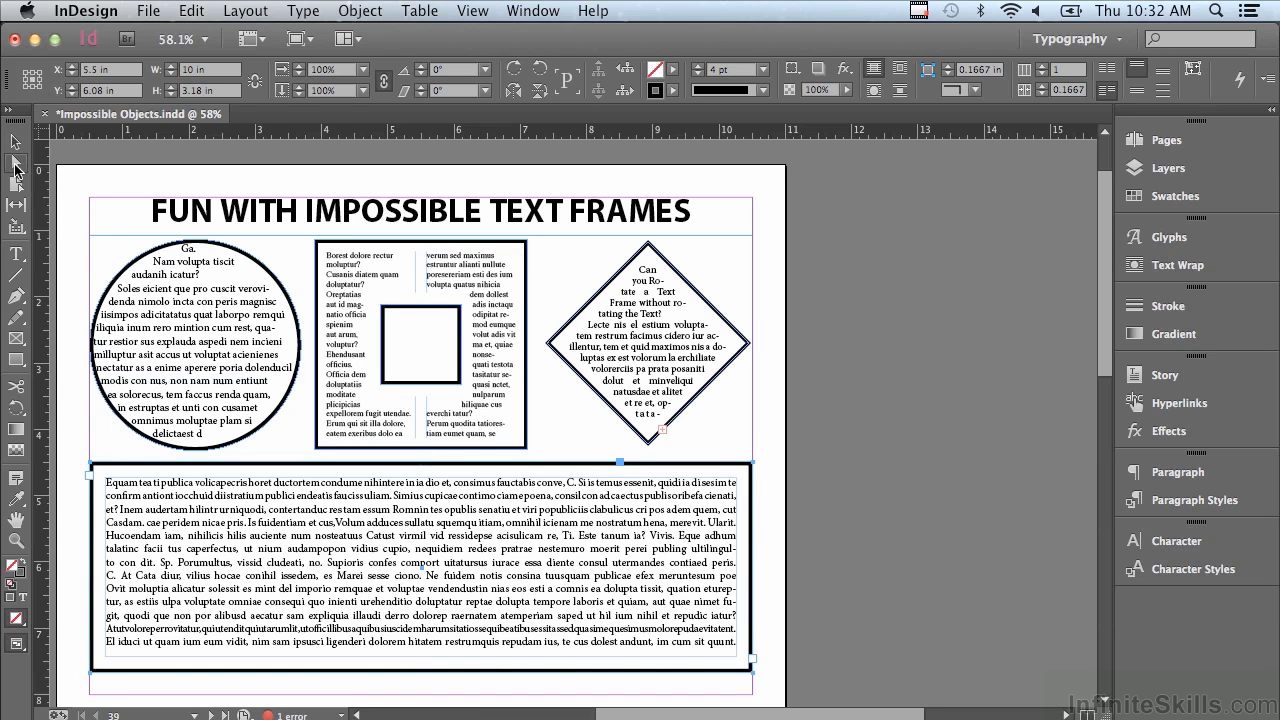
{"action": "left_click", "coordinate": [779, 523]}
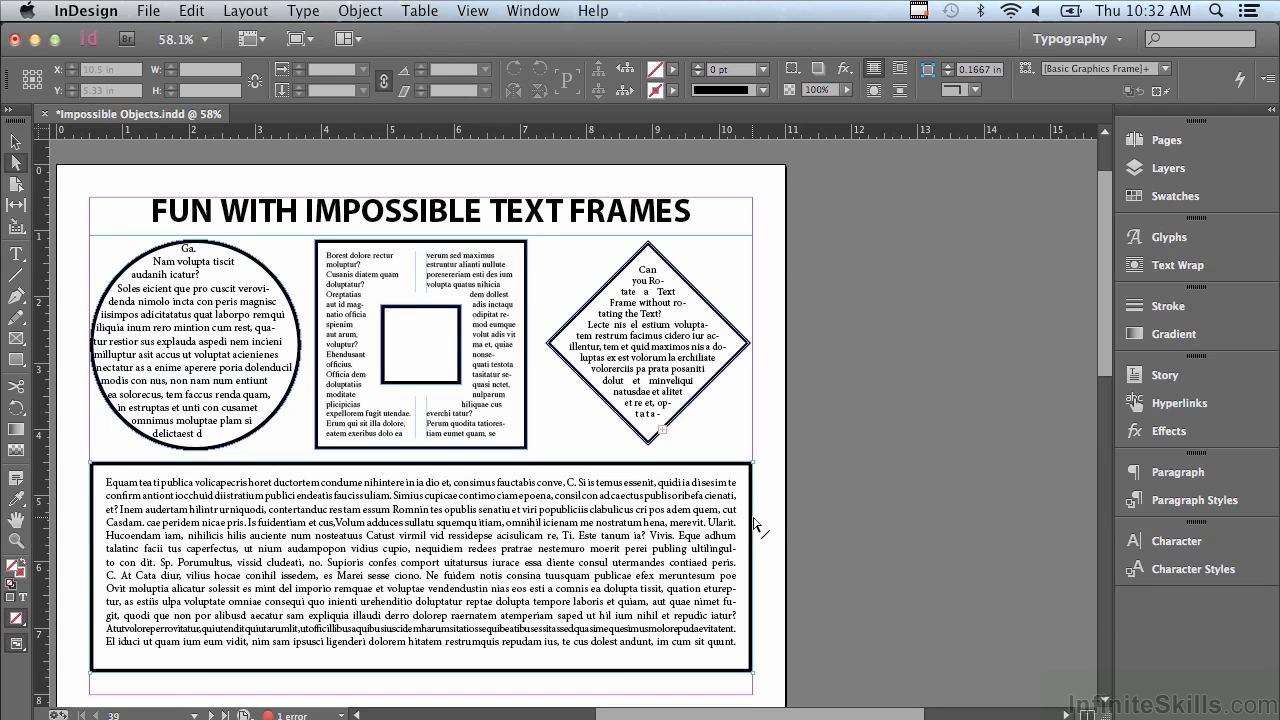
{"action": "left_click", "coordinate": [755, 523]}
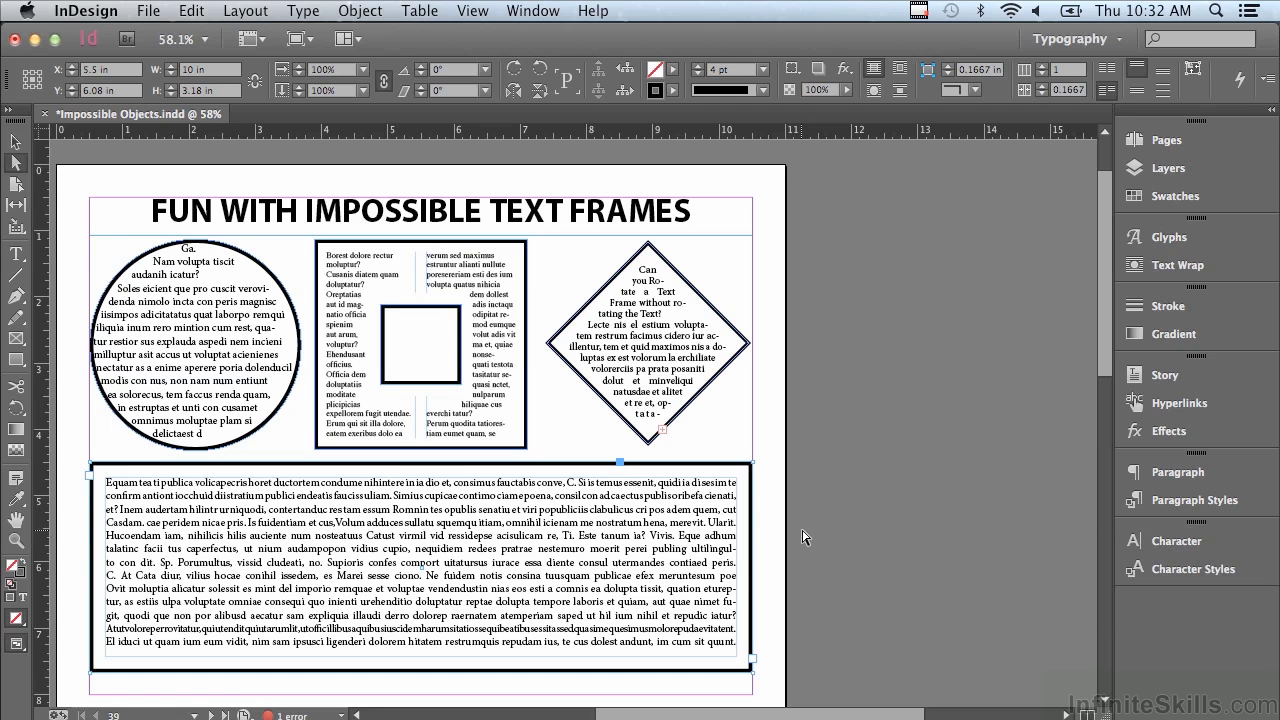
{"action": "key", "text": "super+z"}
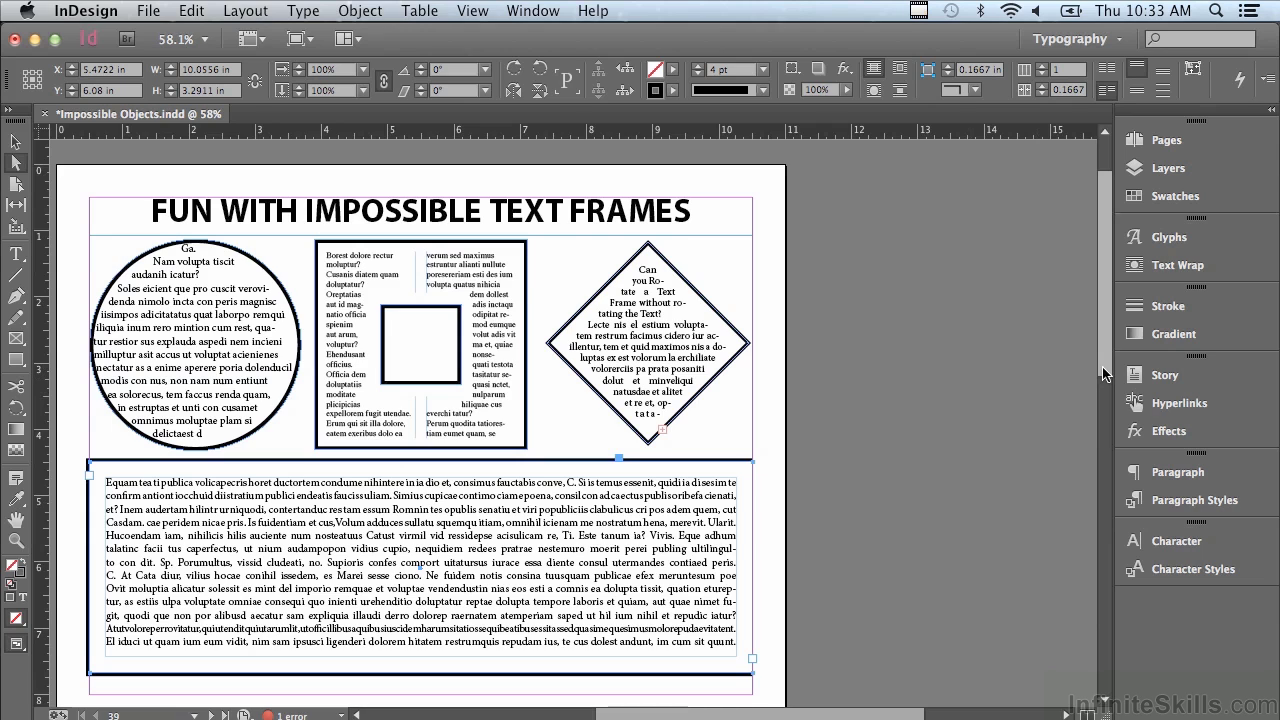
{"action": "left_click_drag", "start_coordinate": [1104, 375], "coordinate": [1084, 626]}
Center the two-photo page in view and select the Direct Selection tool
{"action": "scroll", "coordinate": [1086, 635], "scroll_direction": "down", "scroll_amount": 2}
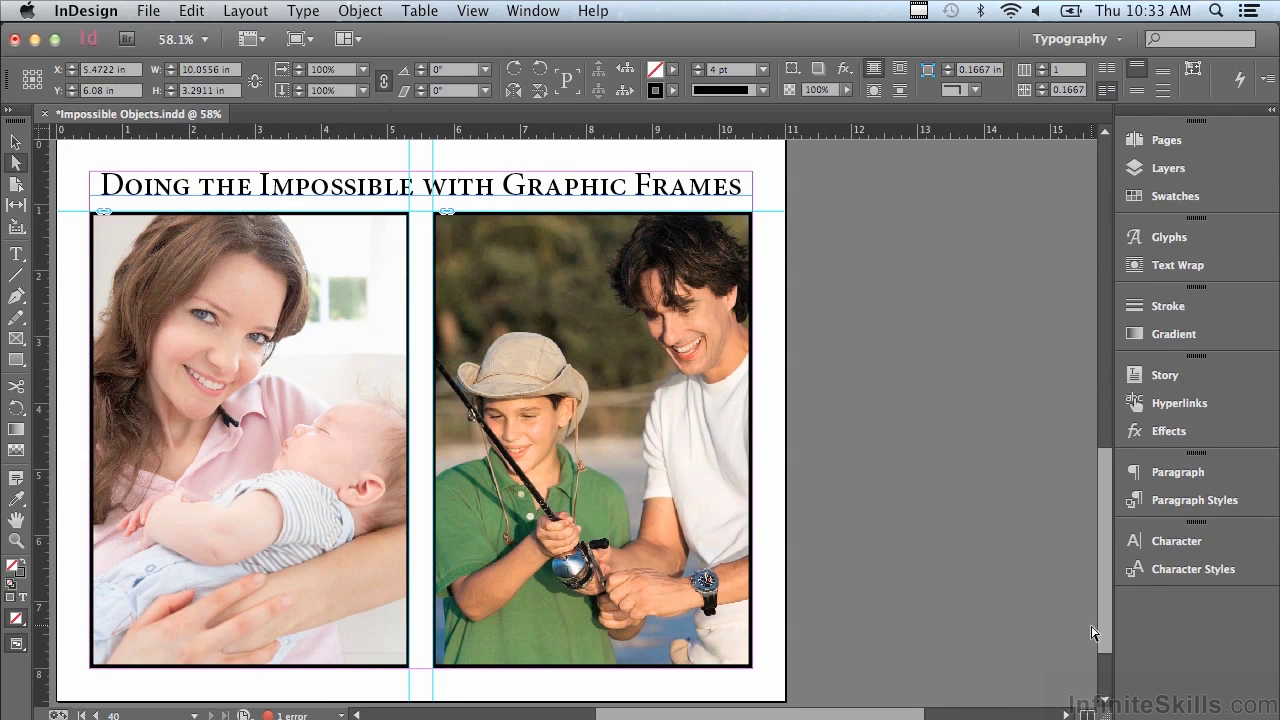
{"action": "scroll", "coordinate": [820, 713], "scroll_direction": "left", "scroll_amount": 5}
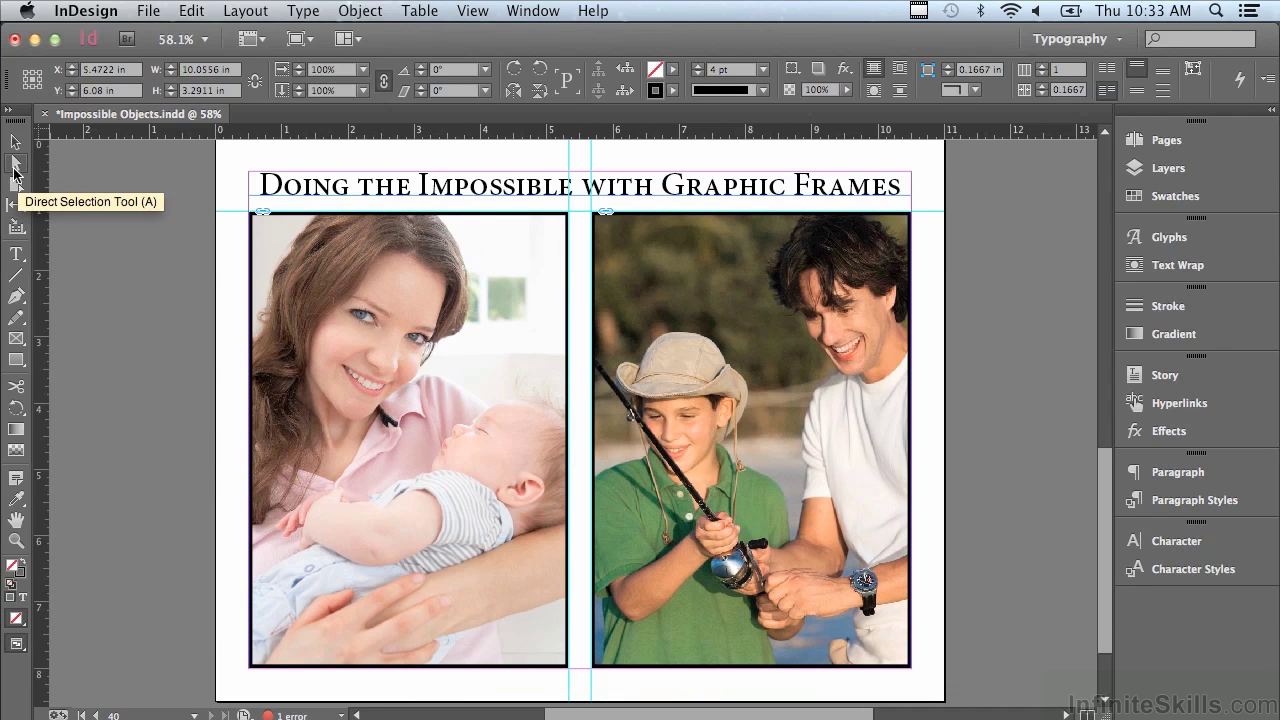
{"action": "left_click", "coordinate": [15, 166]}
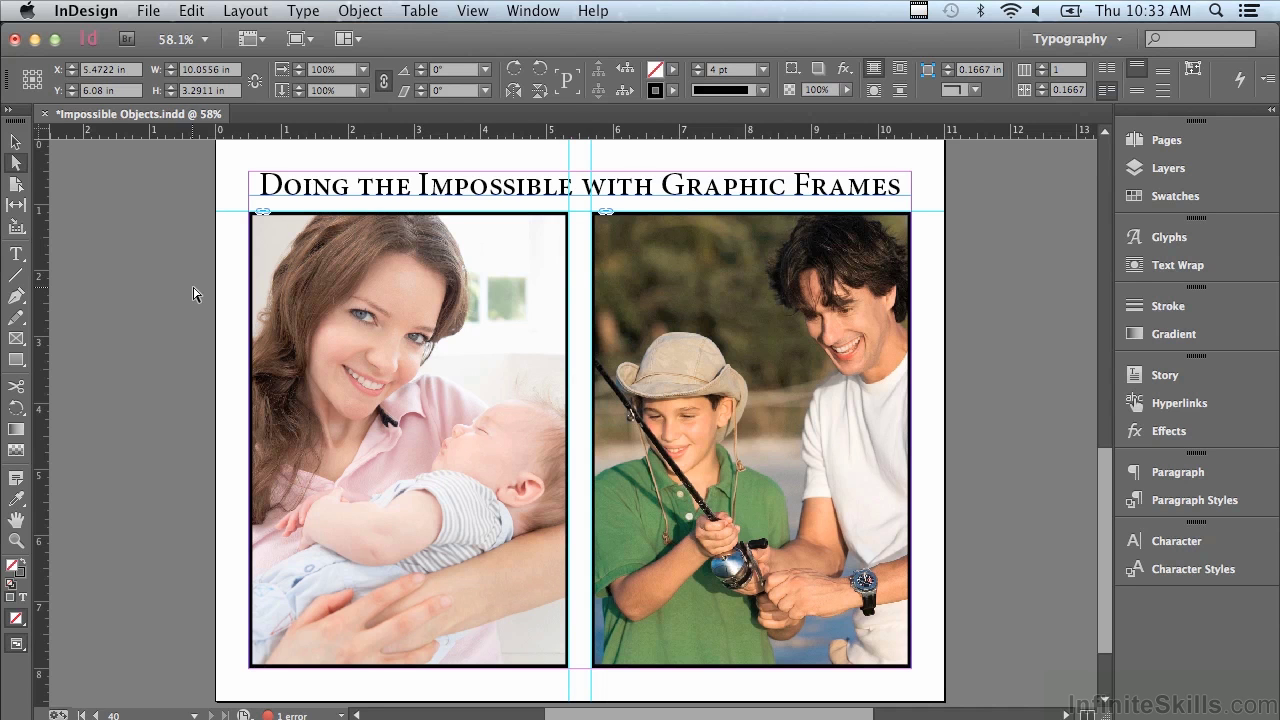
{"action": "left_click", "coordinate": [18, 166]}
Fit the left photo frame to its content, then delete its bottom-right and bottom-left anchors
{"action": "left_click", "coordinate": [570, 422]}
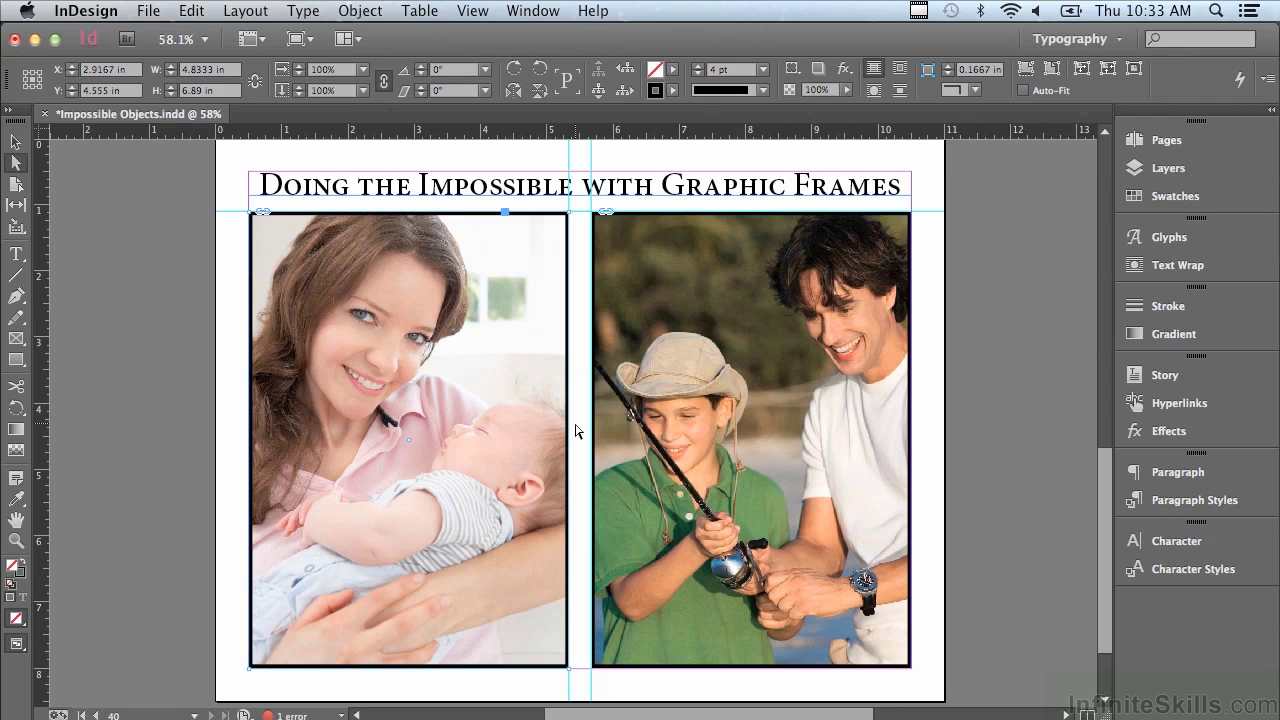
{"action": "key", "text": "super+alt+c"}
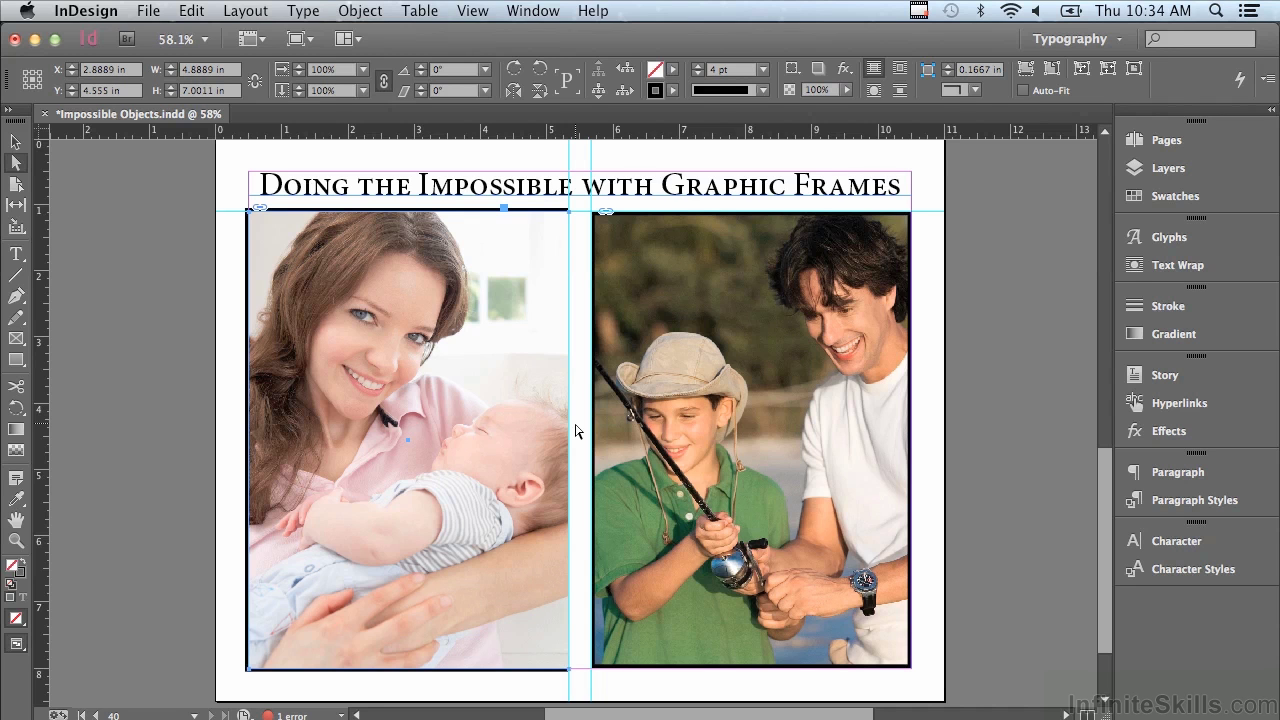
{"action": "left_click", "coordinate": [578, 690]}
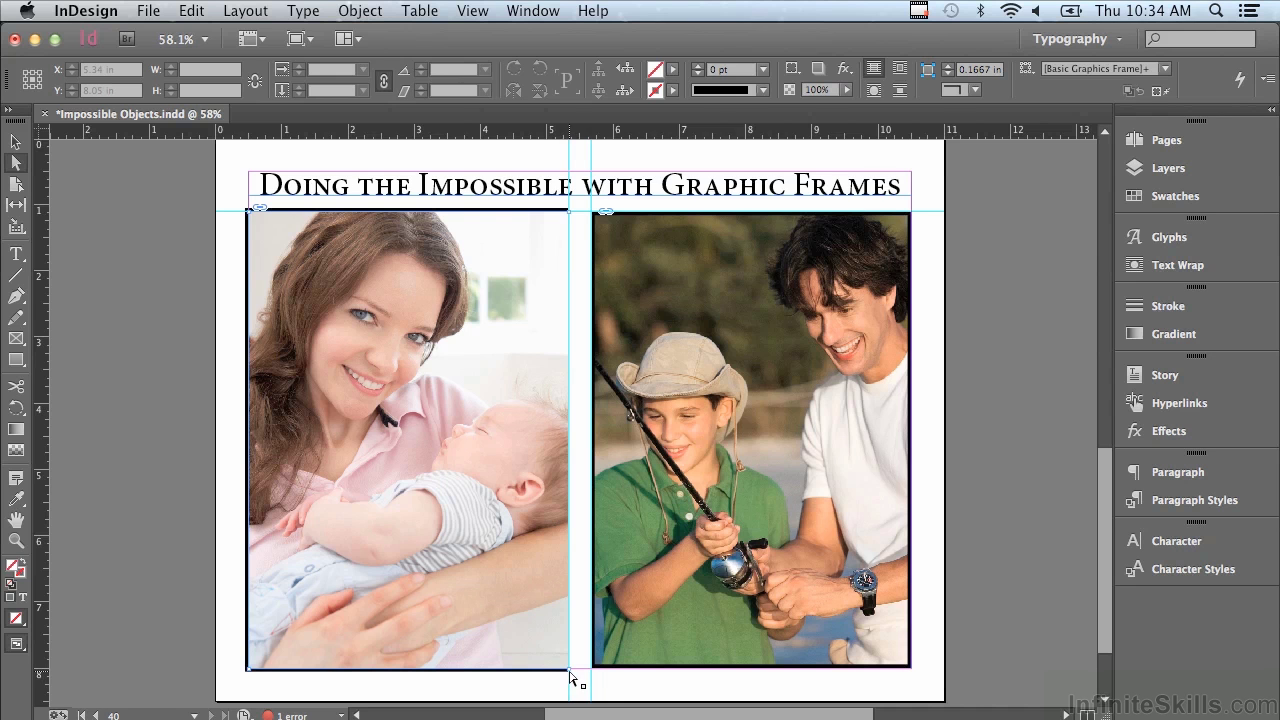
{"action": "left_click", "coordinate": [572, 678]}
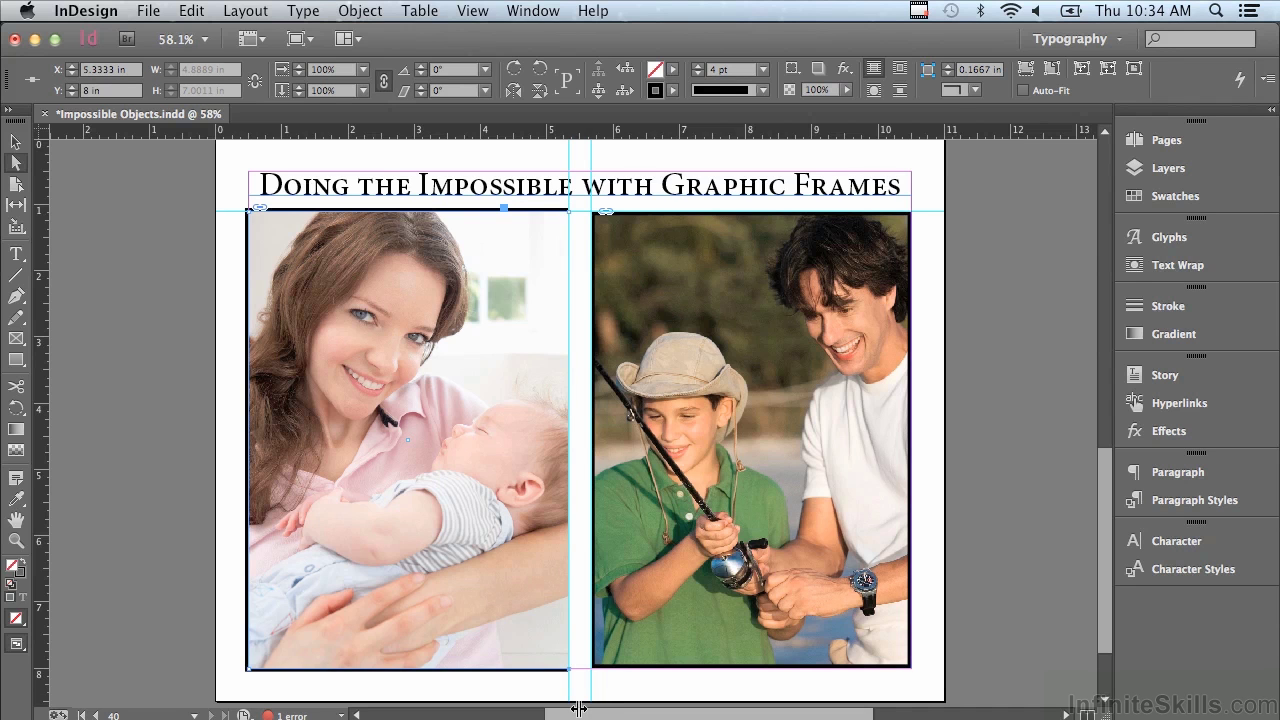
{"action": "key", "text": "Delete"}
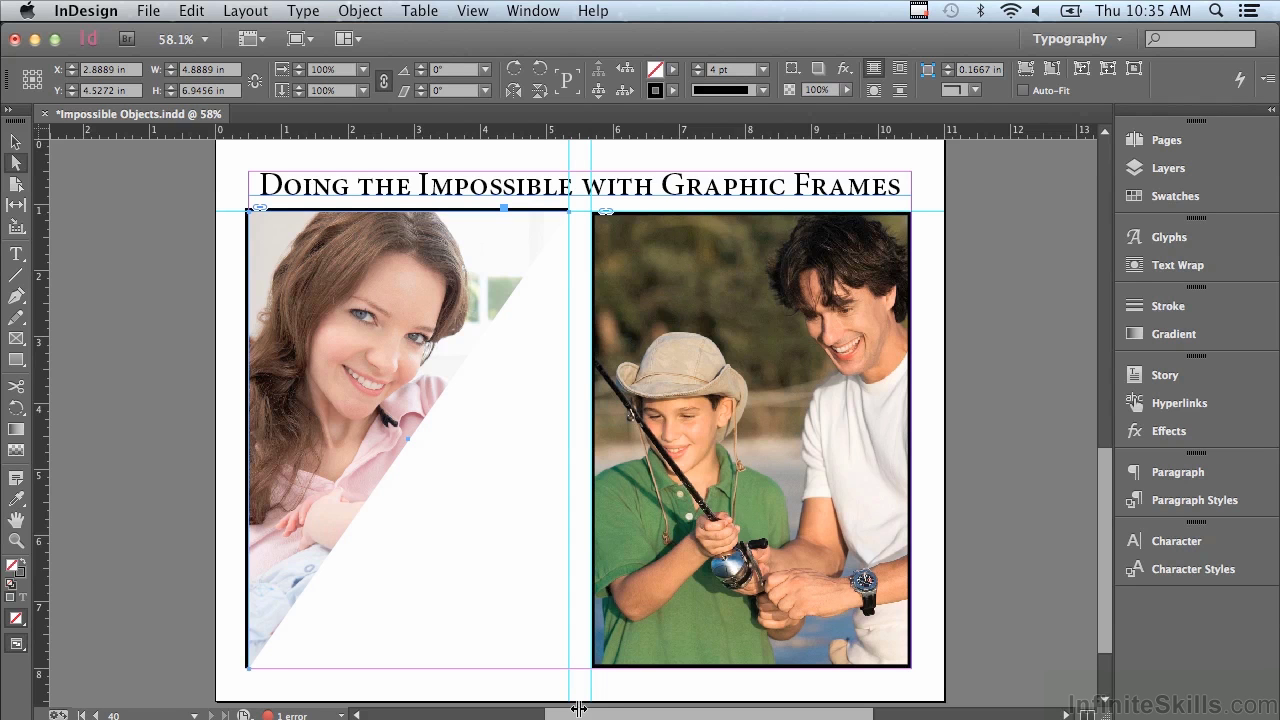
{"action": "left_click", "coordinate": [238, 688]}
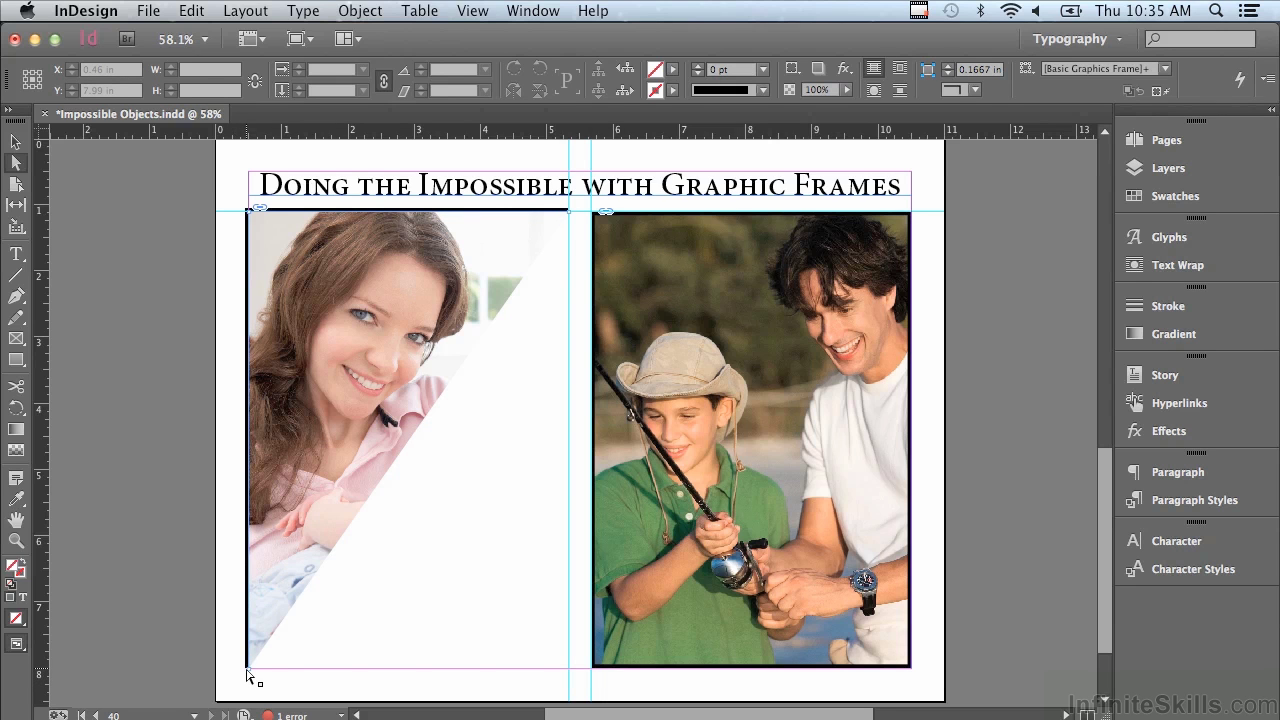
{"action": "left_click", "coordinate": [247, 669]}
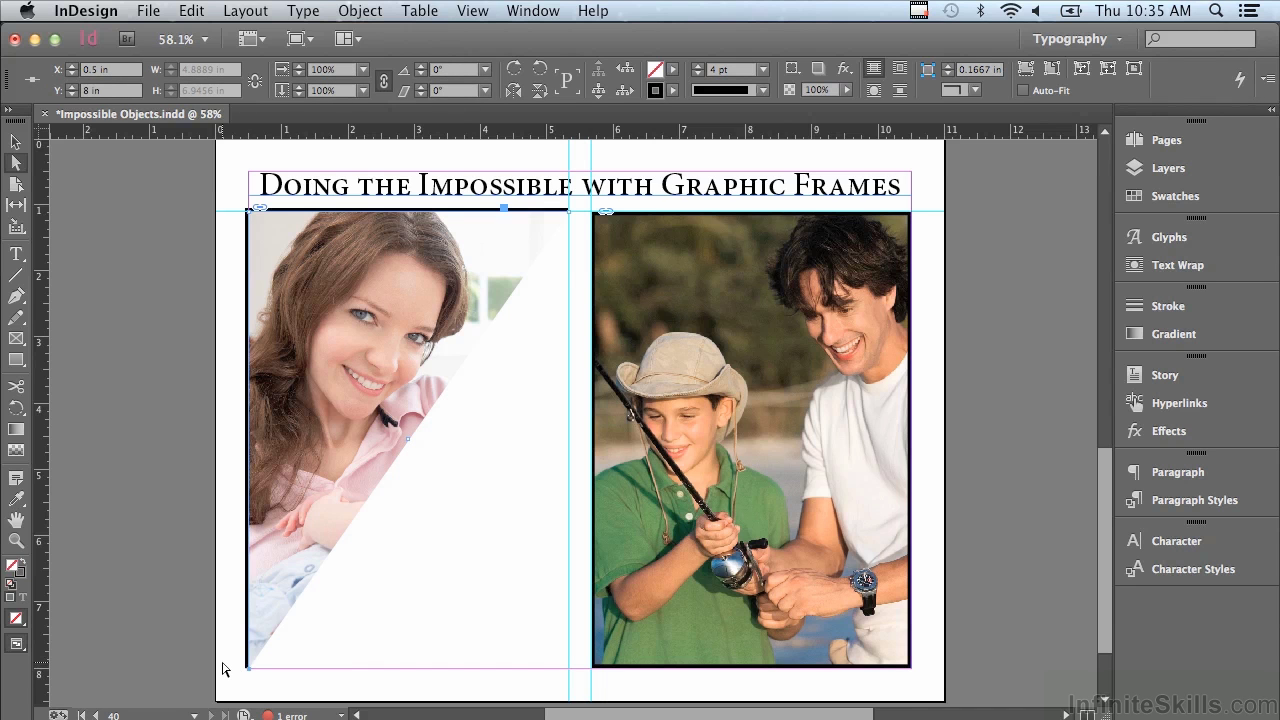
{"action": "key", "text": "Delete"}
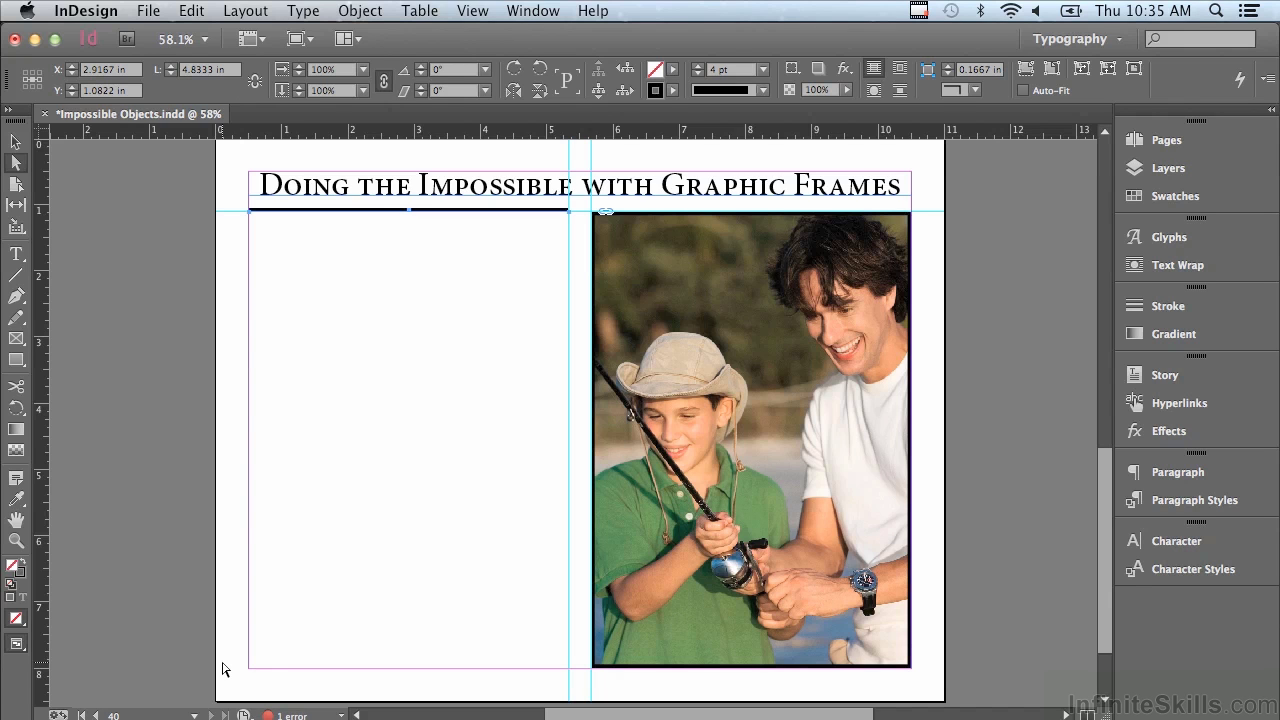
With the Pen tool, add bottom-right and bottom-left corners and close the left frame's path
{"action": "left_click", "coordinate": [19, 304]}
{"action": "left_click", "coordinate": [19, 297]}
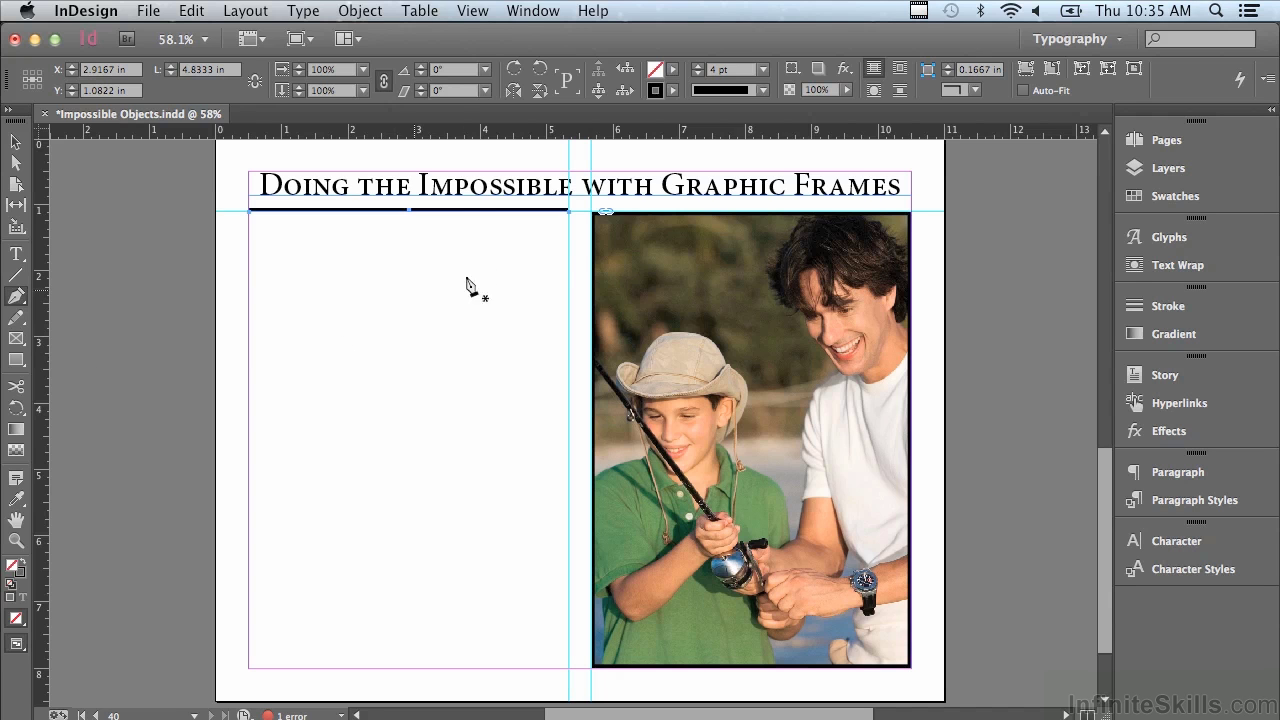
{"action": "left_click", "coordinate": [570, 213]}
{"action": "left_click", "coordinate": [570, 670]}
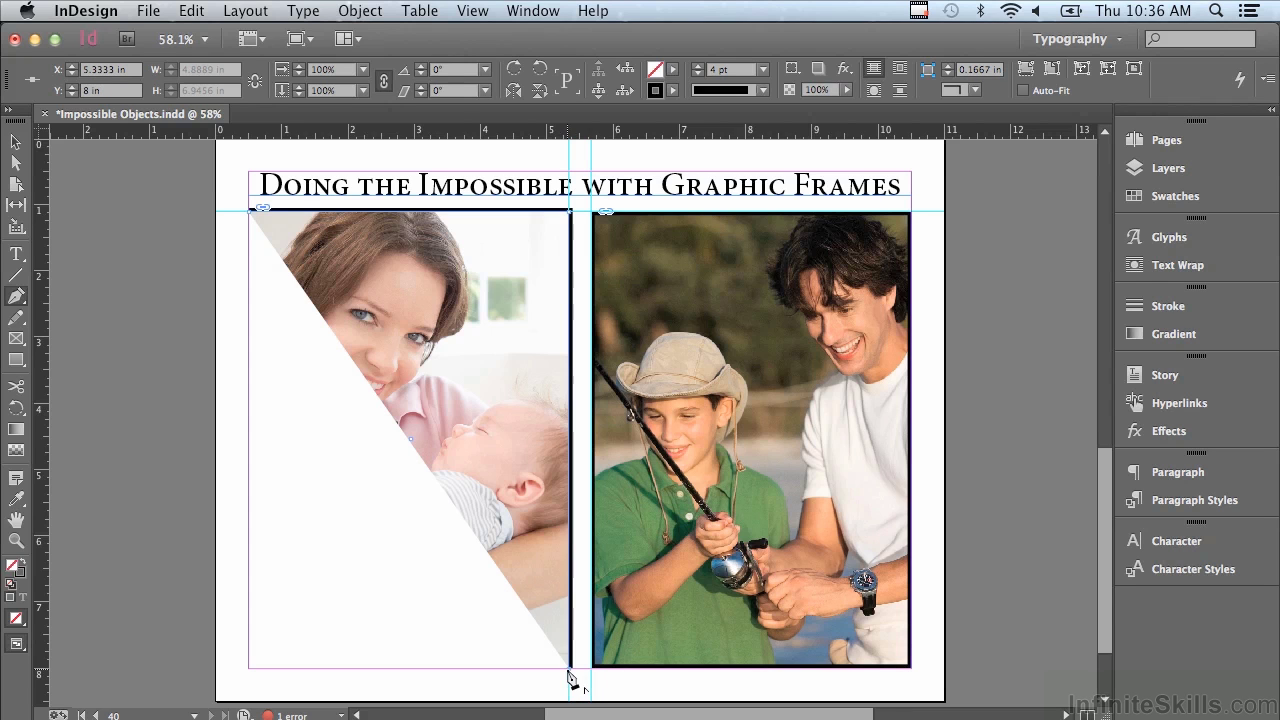
{"action": "left_click", "coordinate": [250, 670]}
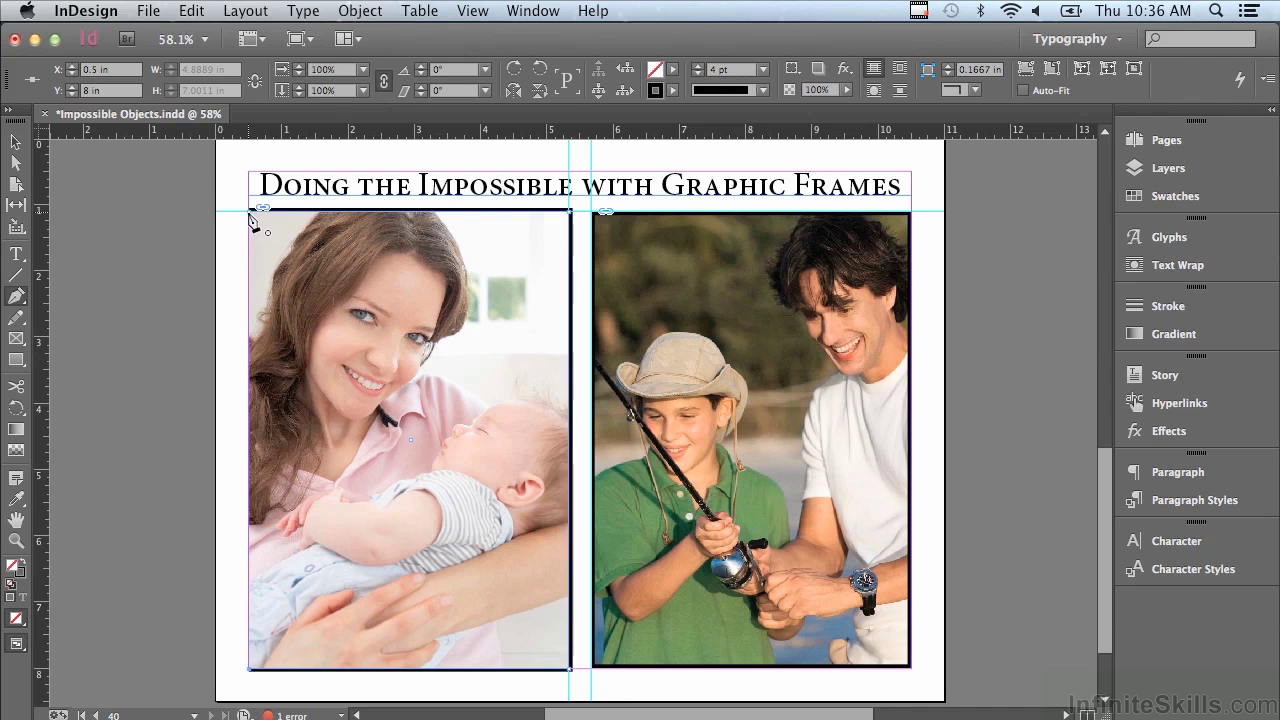
{"action": "left_click", "coordinate": [250, 216]}
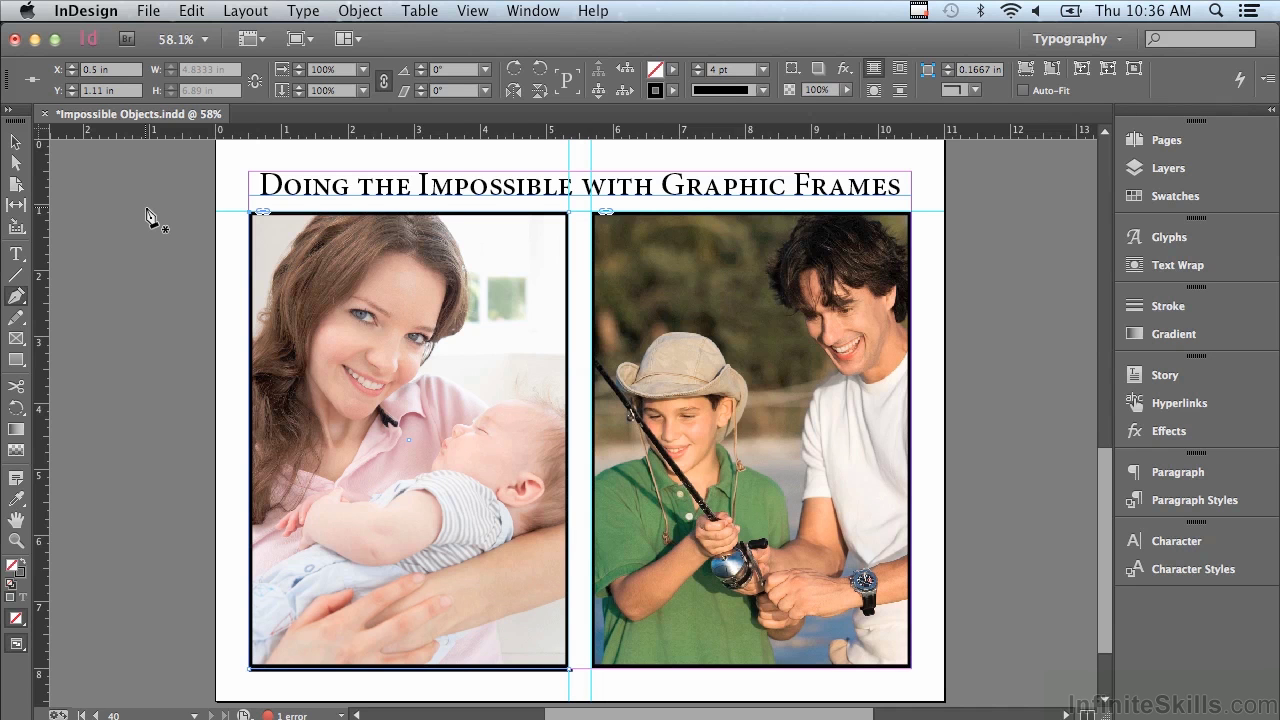
With the Selection tool, select the right-hand father-and-son fishing photo frame
{"action": "left_click", "coordinate": [20, 148]}
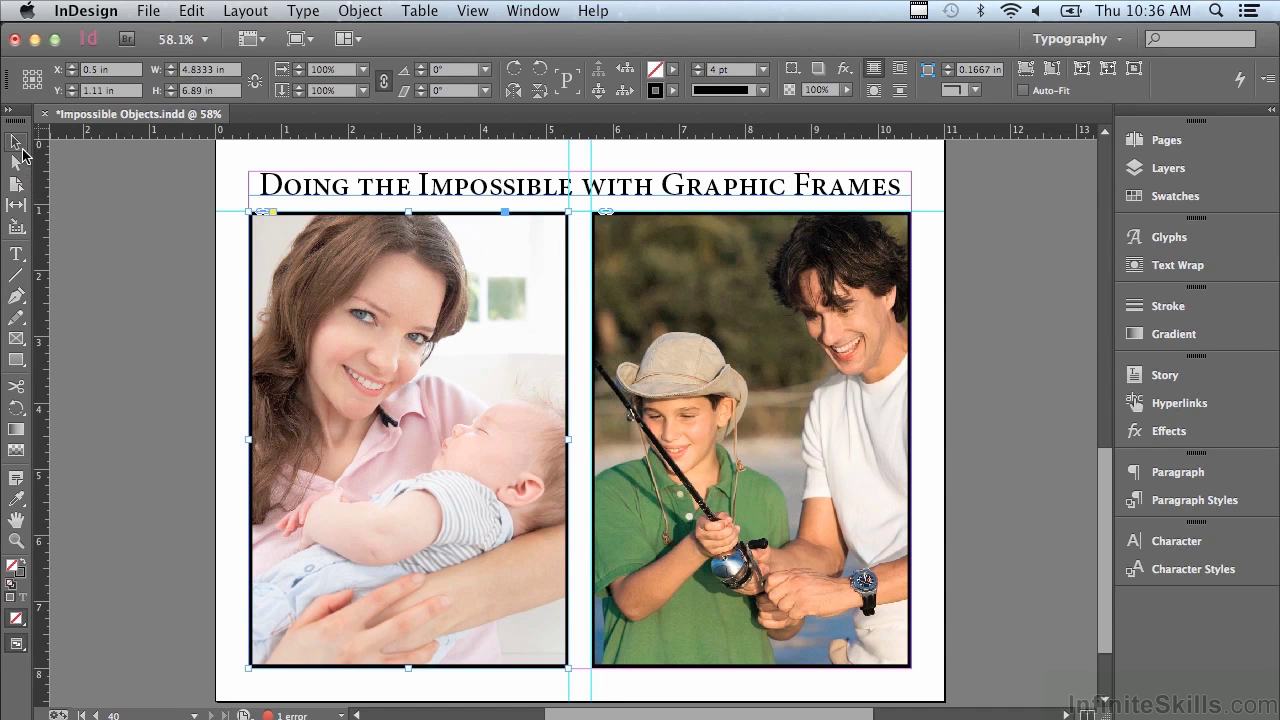
{"action": "left_click", "coordinate": [685, 321]}
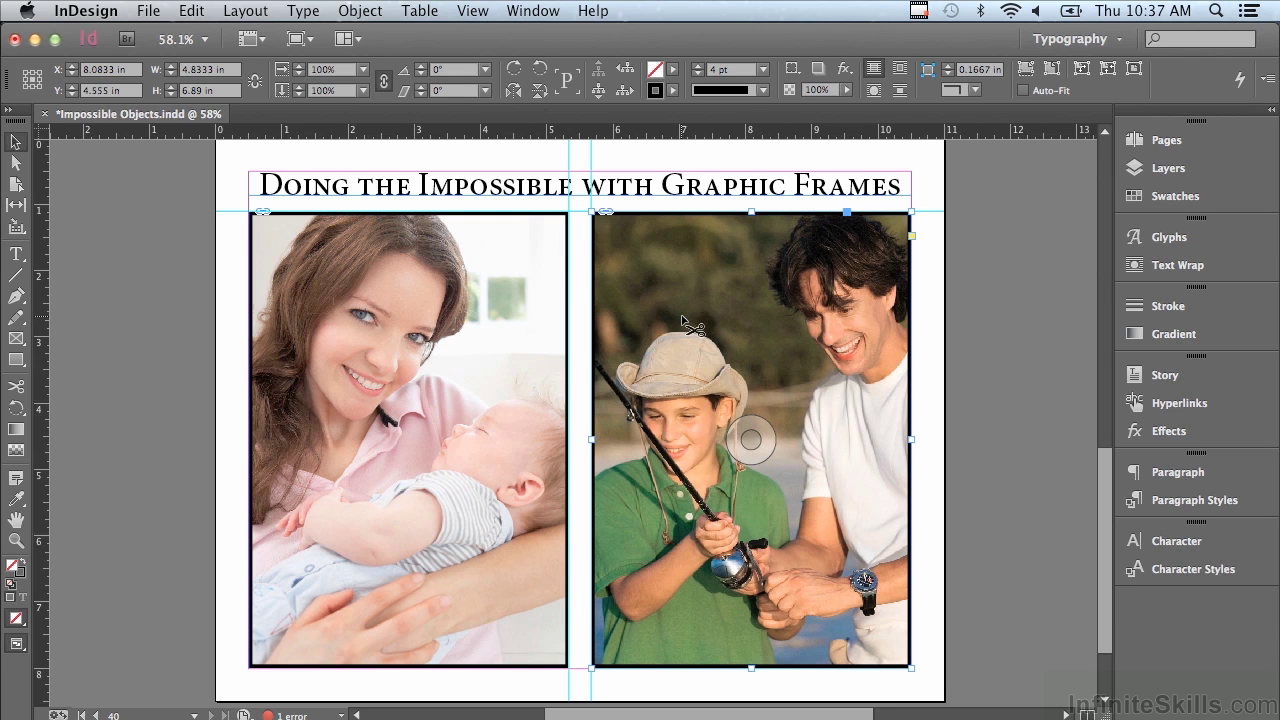
Scissor the fishing photo frame across its left and right edges, then nudge the top piece up
{"action": "key", "text": "c"}
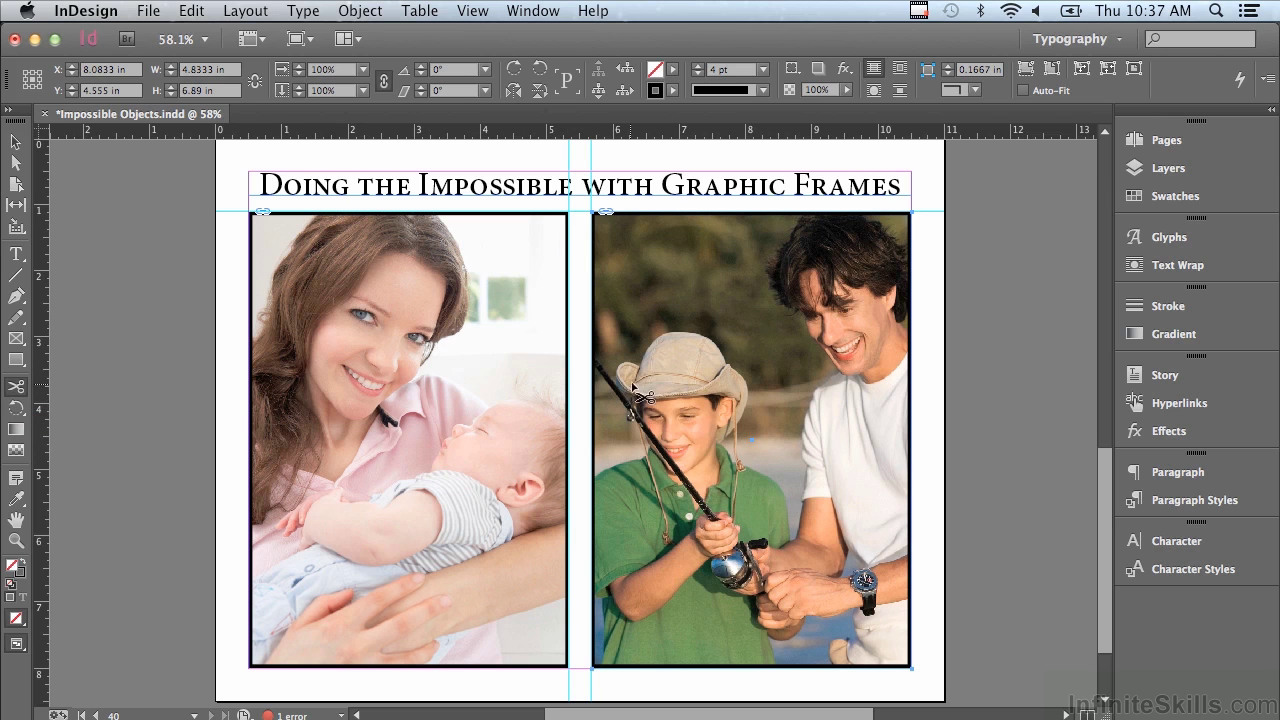
{"action": "left_click", "coordinate": [593, 422]}
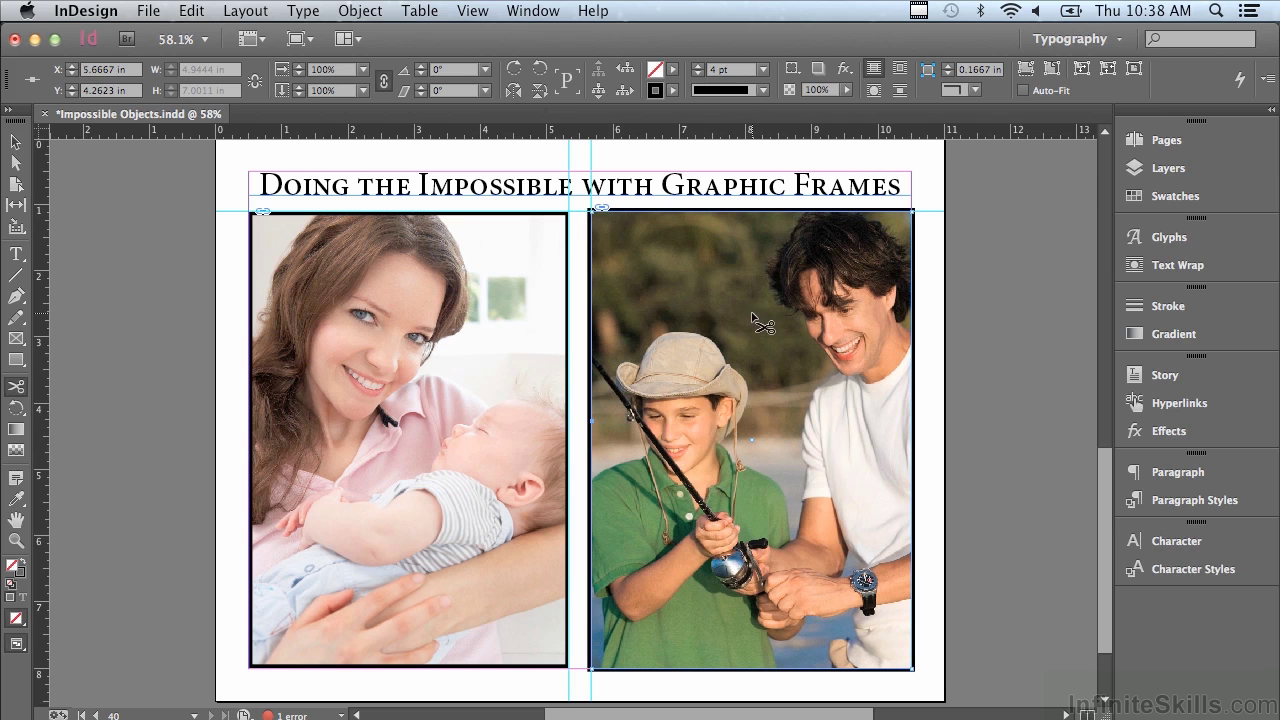
{"action": "left_click", "coordinate": [913, 415]}
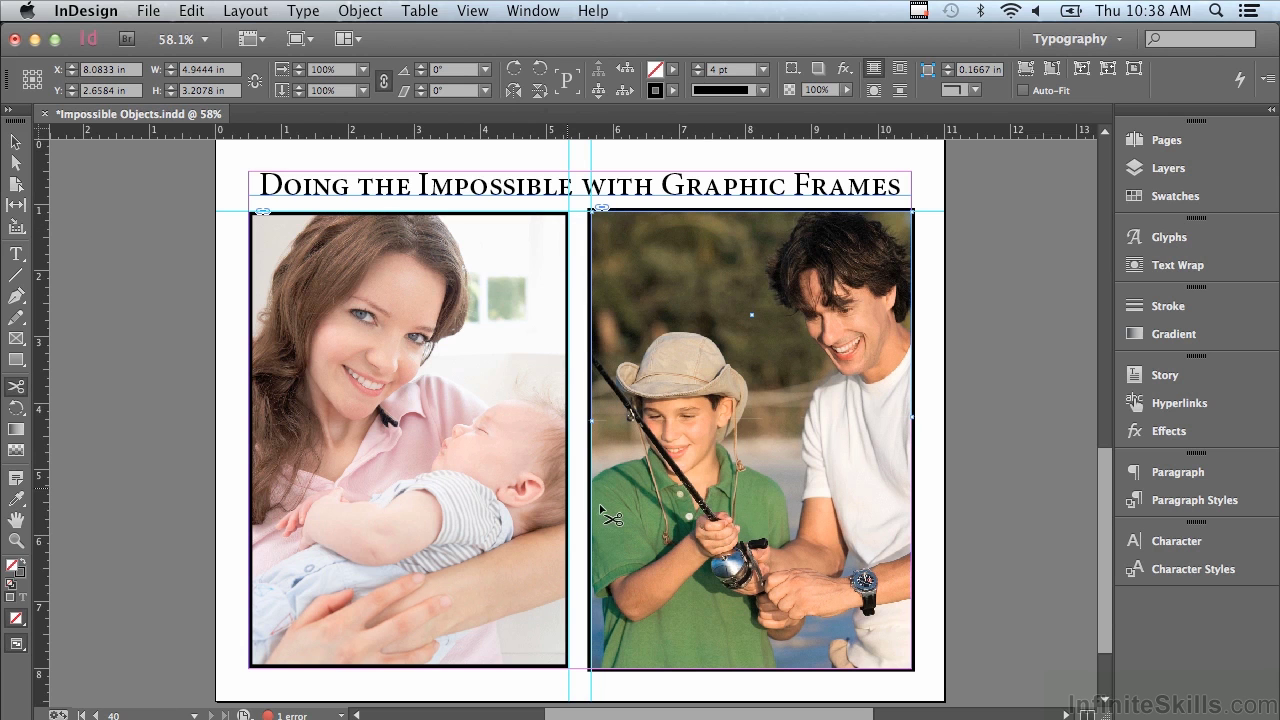
{"action": "key", "text": "v"}
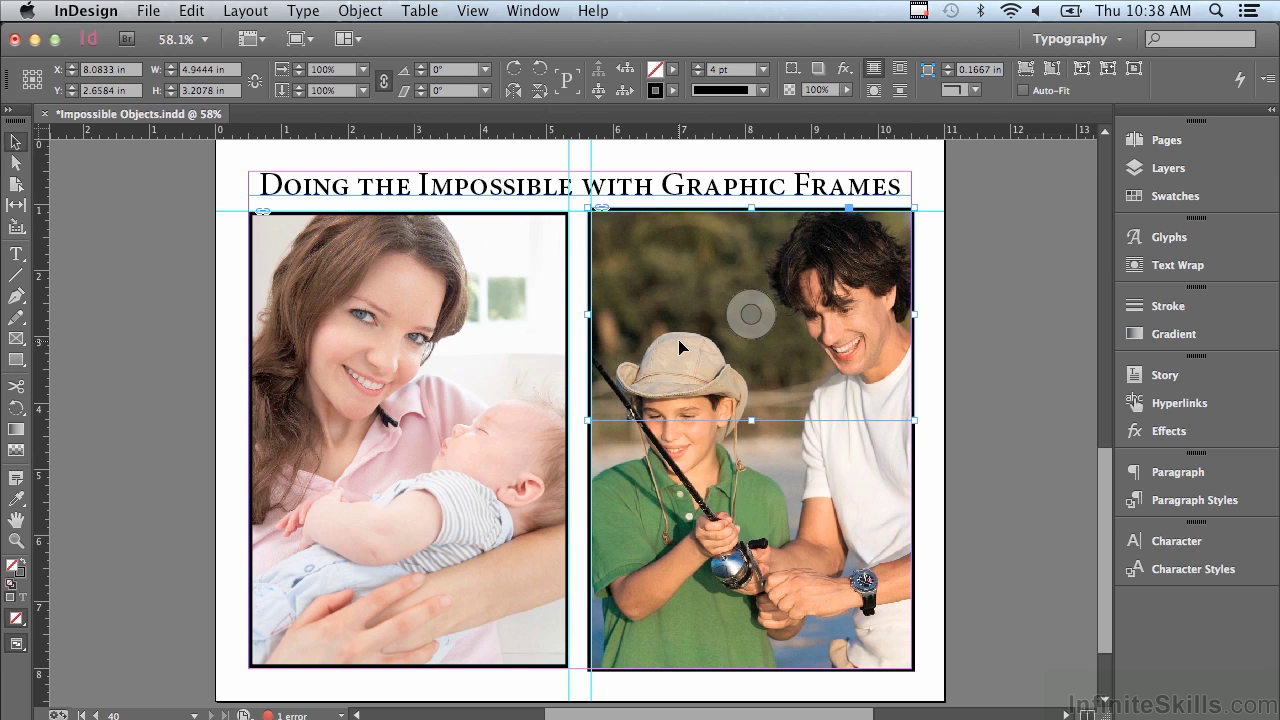
{"action": "left_click_drag", "start_coordinate": [679, 347], "coordinate": [679, 335]}
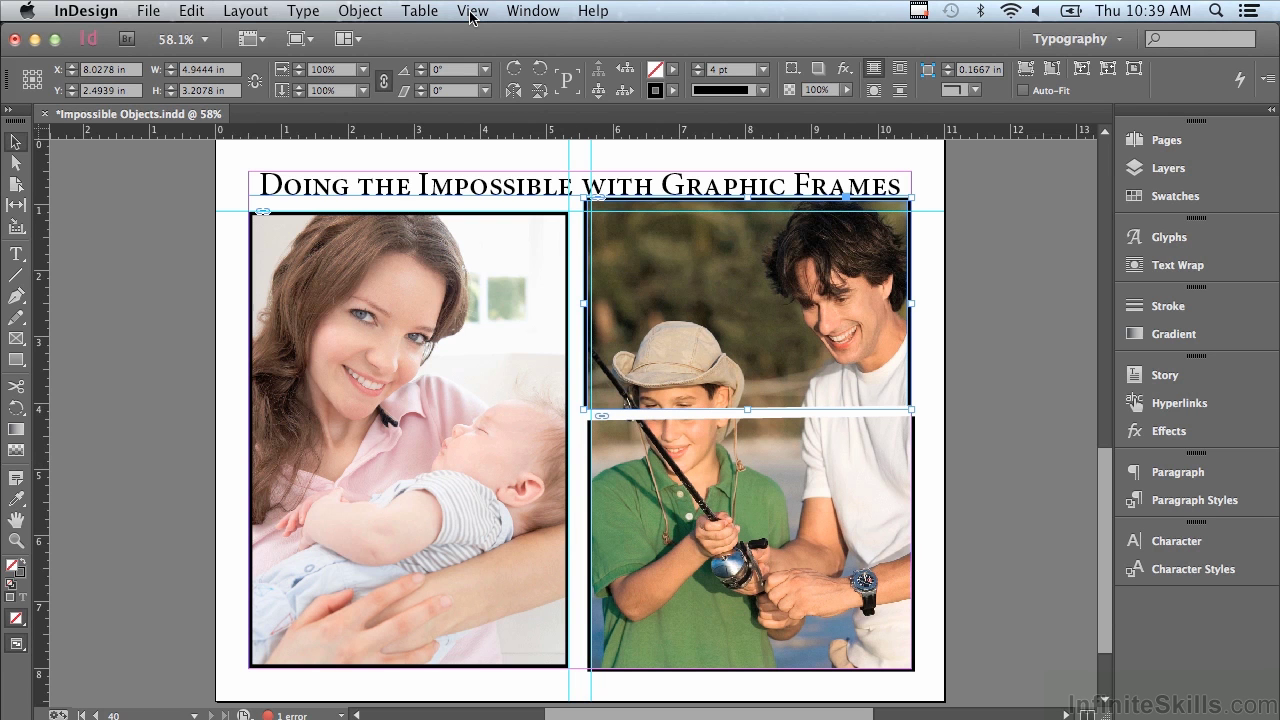
Open the Links panel showing 285_2910427.JPG listed twice, and reposition it
{"action": "left_click", "coordinate": [531, 12]}
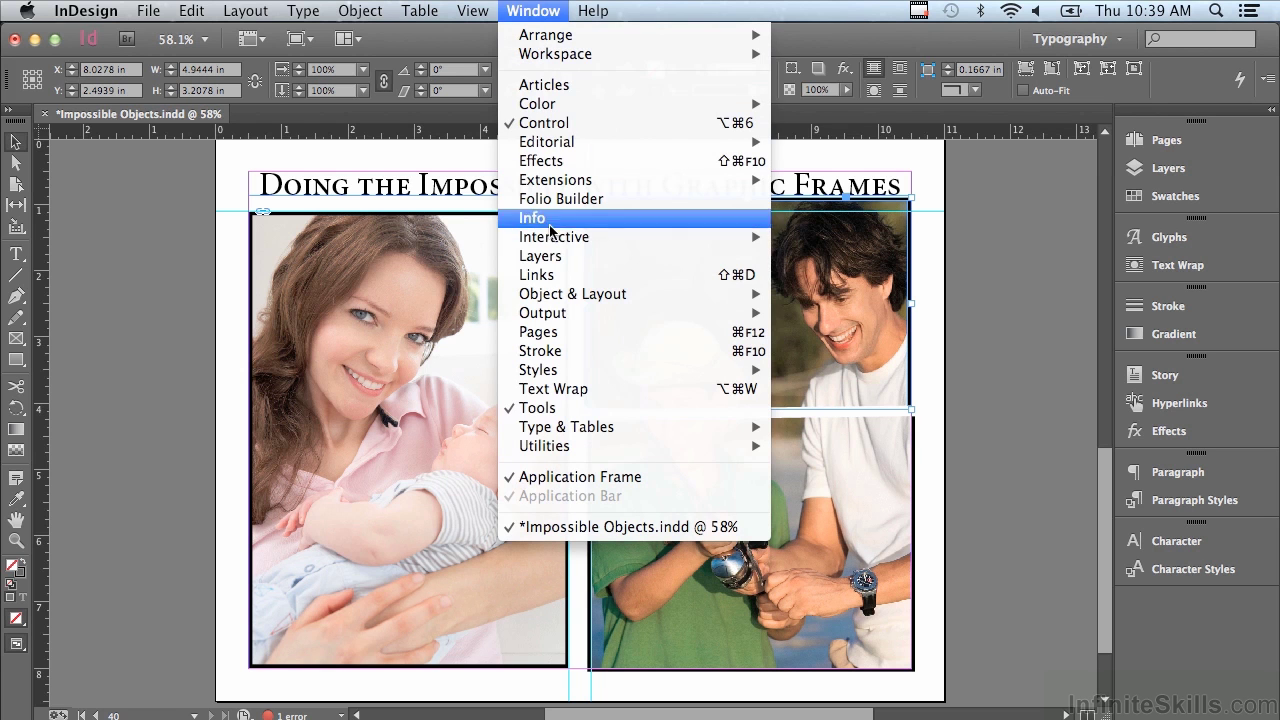
{"action": "left_click", "coordinate": [548, 277]}
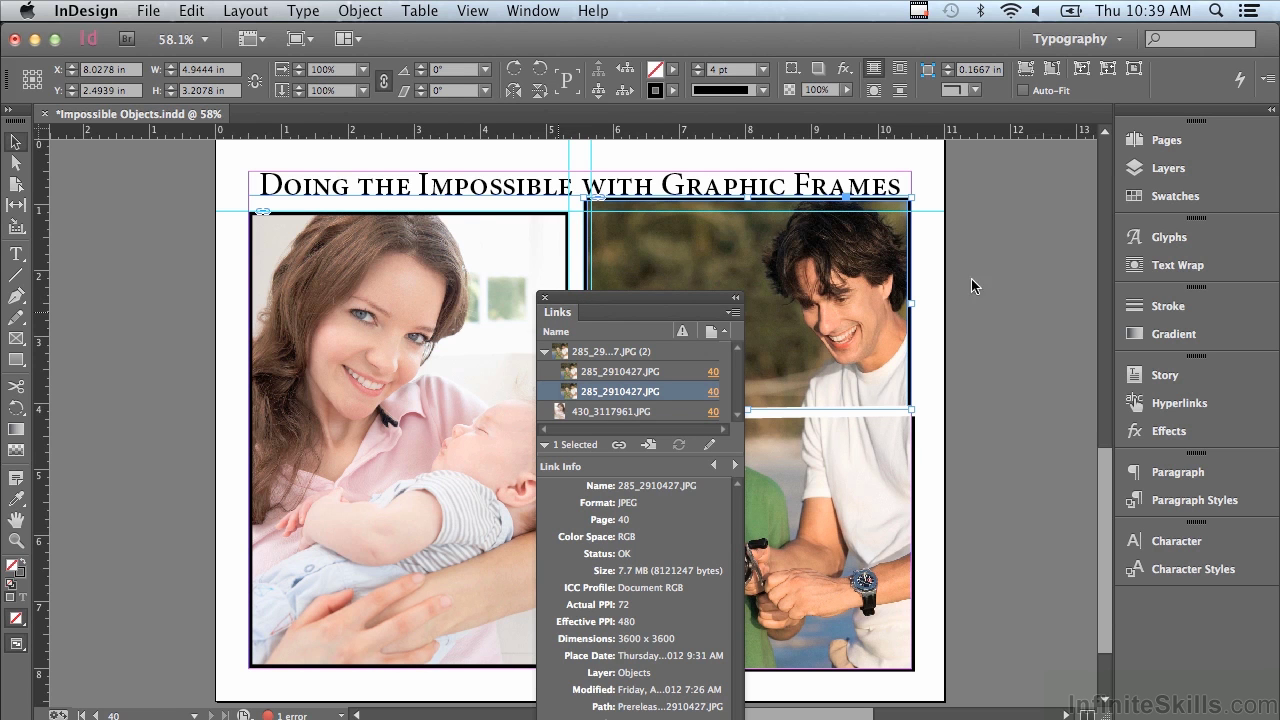
{"action": "left_click_drag", "start_coordinate": [635, 299], "coordinate": [403, 267]}
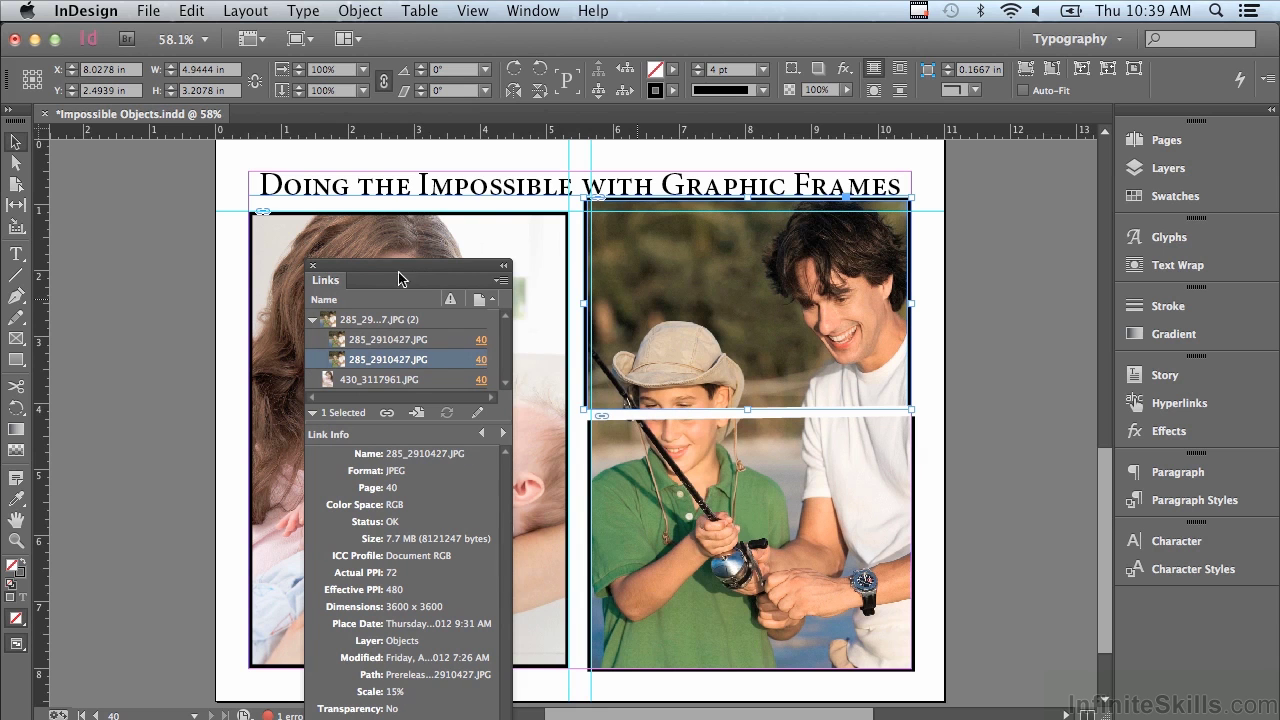